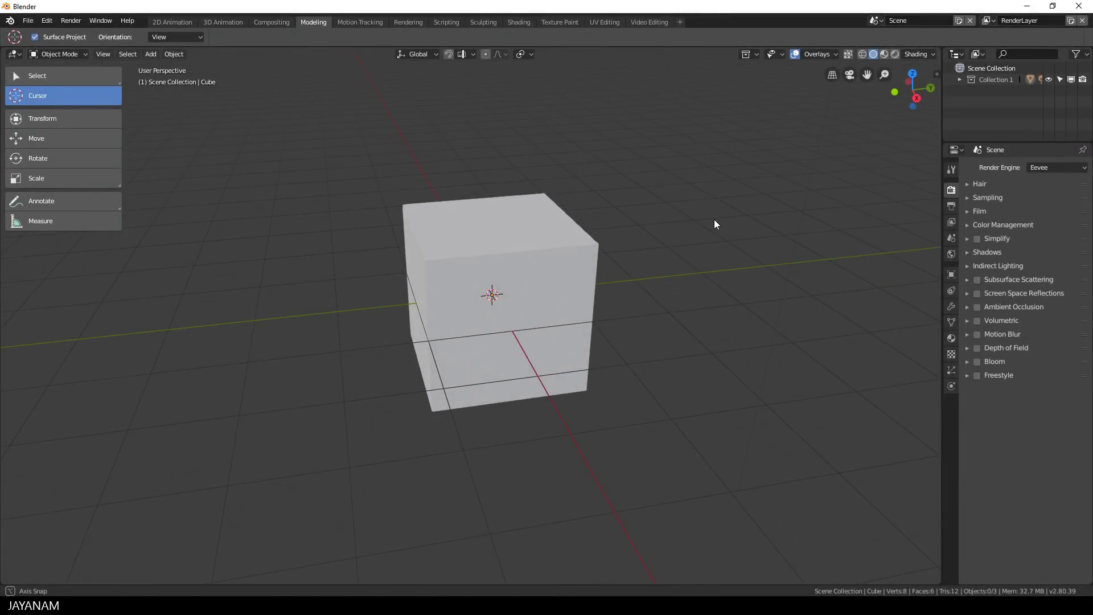
# - Show the Fast Carve settings and set the primitives' draw distance to 1.2
pyautogui.press('n')
pyautogui.click(935, 106)
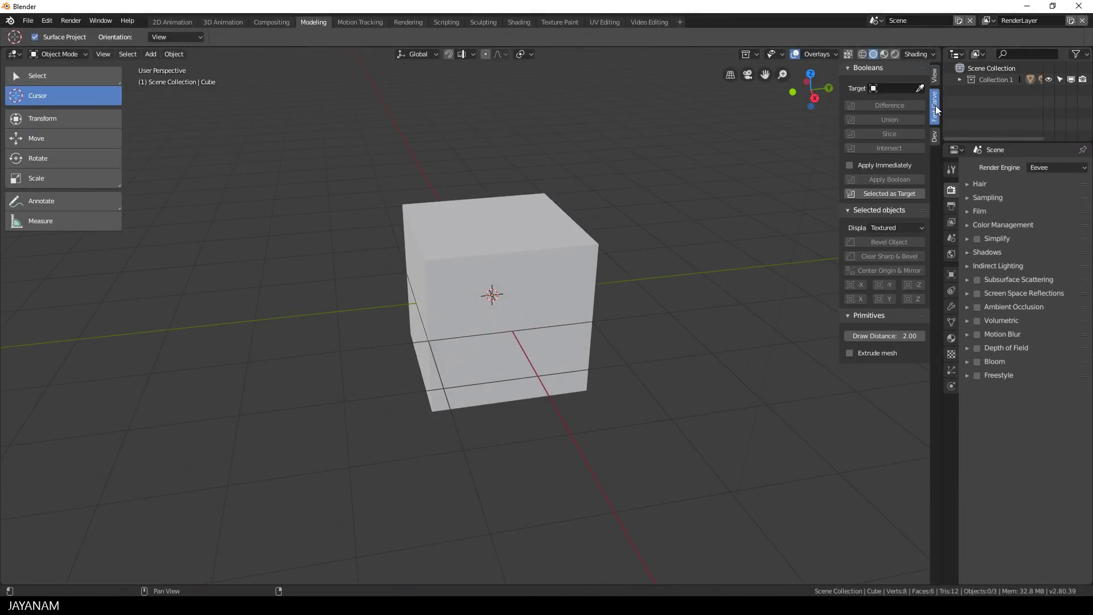
pyautogui.click(891, 336)
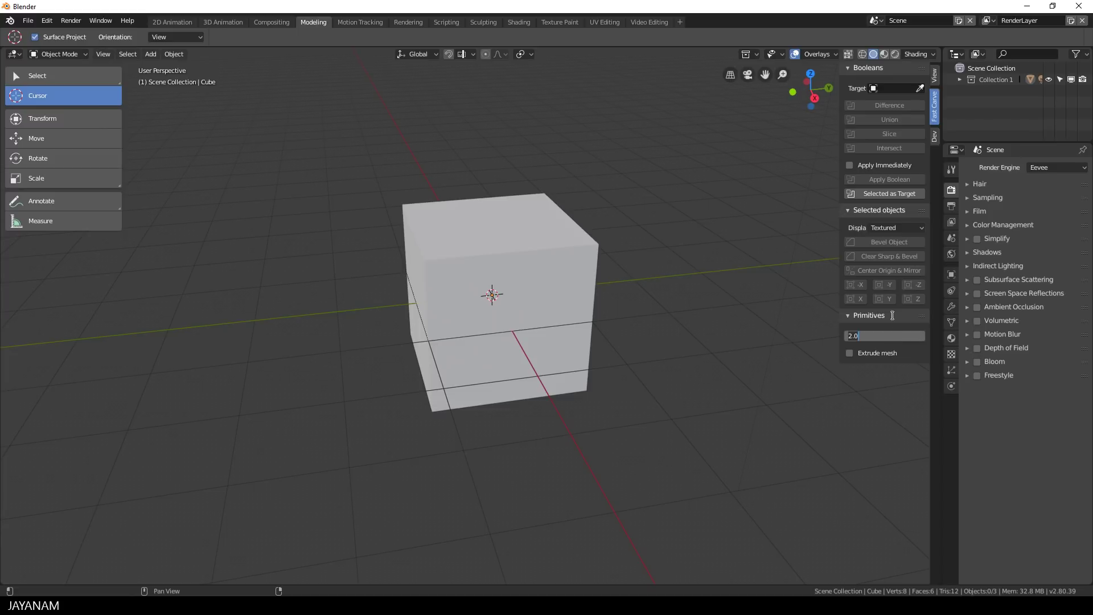
pyautogui.write('1.2')
pyautogui.press('Return')
# - Draw a flat five-cornered primitive over the cube's upper corner in the right orthographic view
pyautogui.scroll(-3, 681, 350)
pyautogui.press('KP_3')
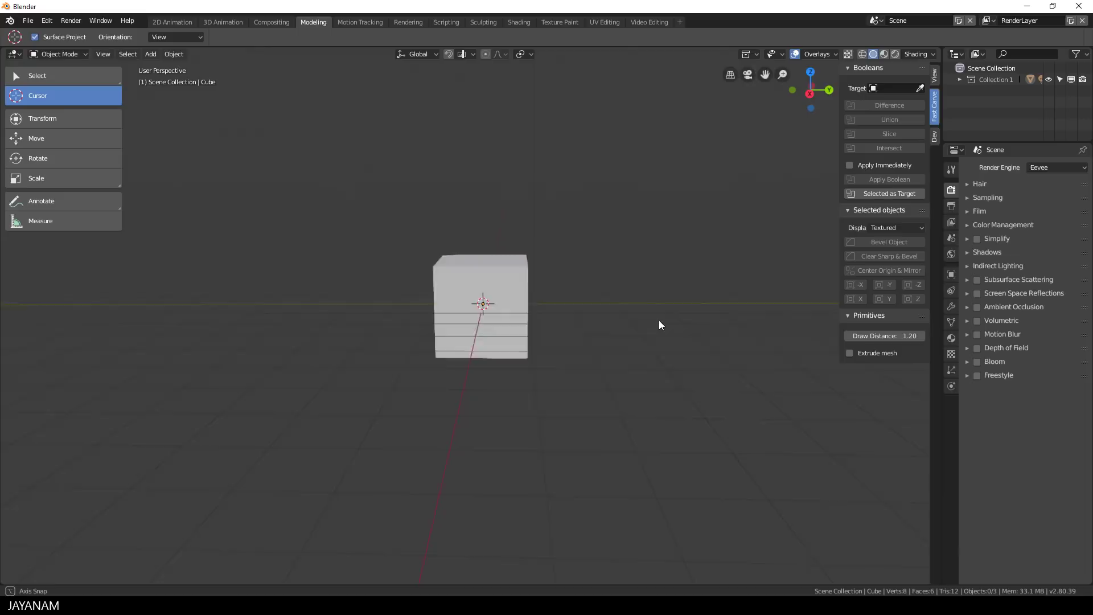
pyautogui.scroll(4, 664, 325)
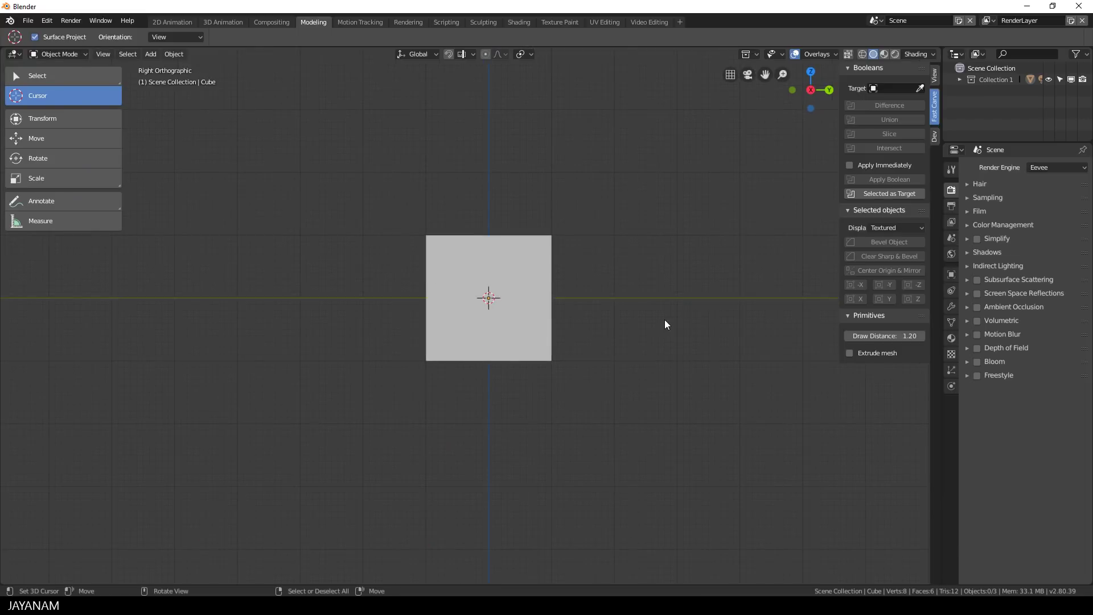
pyautogui.hotkey('ctrl', 'shift', 'p')
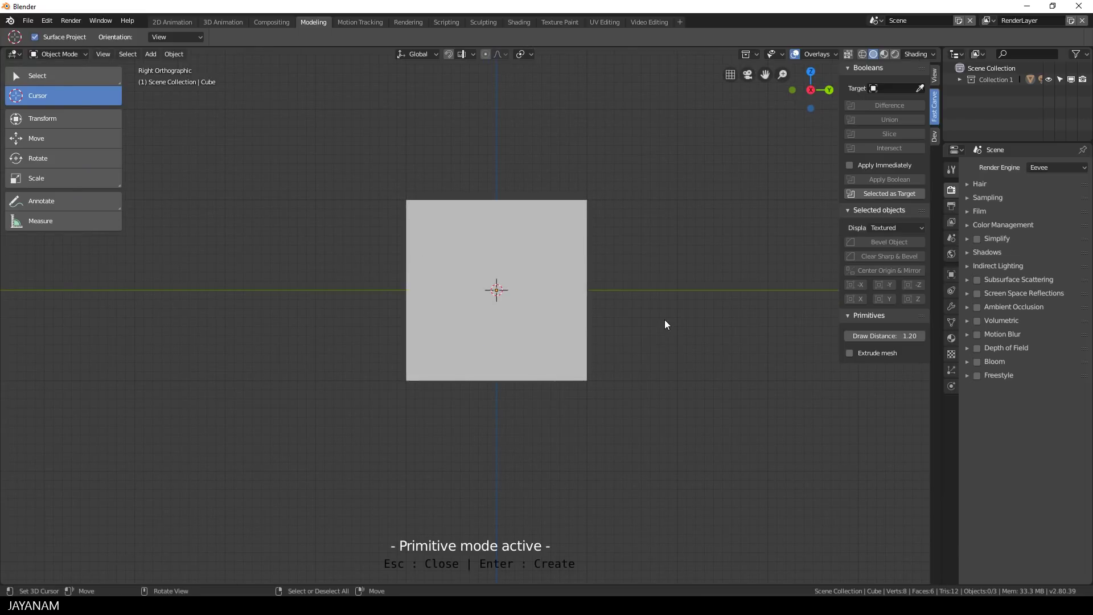
pyautogui.click(545, 187)
pyautogui.click(541, 207)
pyautogui.click(569, 235)
pyautogui.click(605, 235)
pyautogui.click(604, 184)
pyautogui.click(545, 184)
pyautogui.press('Return')
pyautogui.moveTo(545, 184); pyautogui.dragTo(544, 281, button='middle')
pyautogui.scroll(3, 544, 281)
pyautogui.scroll(-4, 440, 284)
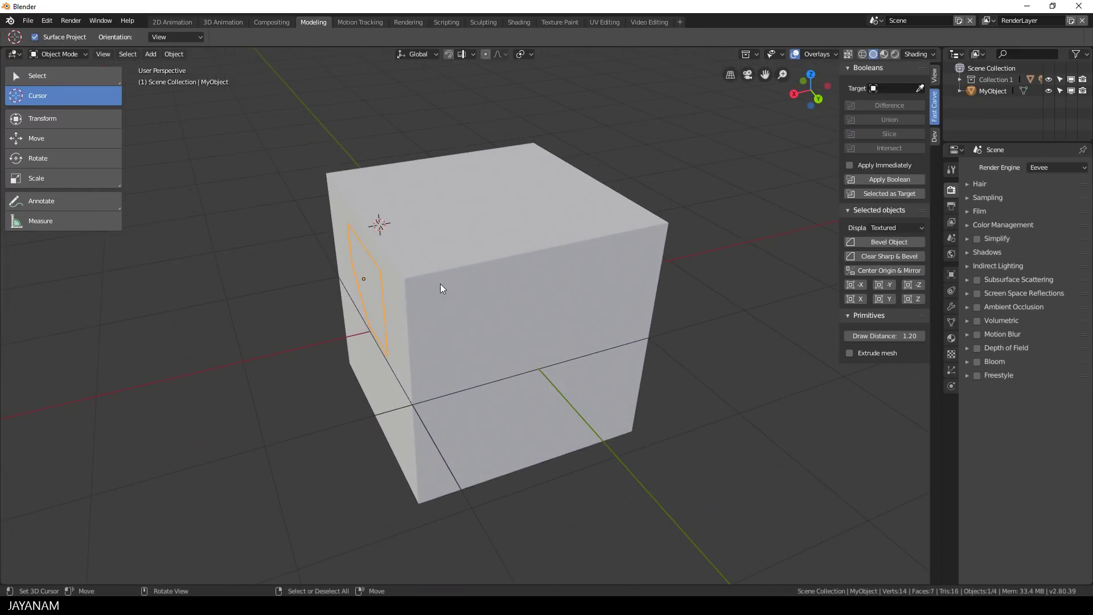
# - Extrude the flat primitive's face in Edit Mode about 2.59 m through the cube
pyautogui.hotkey('ctrl', 'Tab')
pyautogui.click(535, 285)
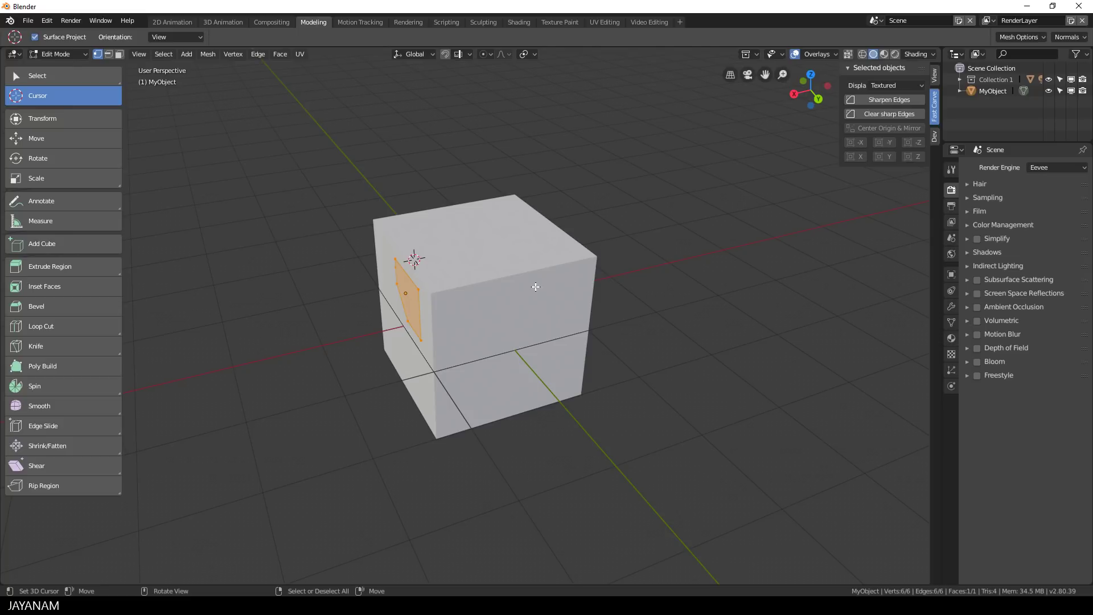
pyautogui.press('e')
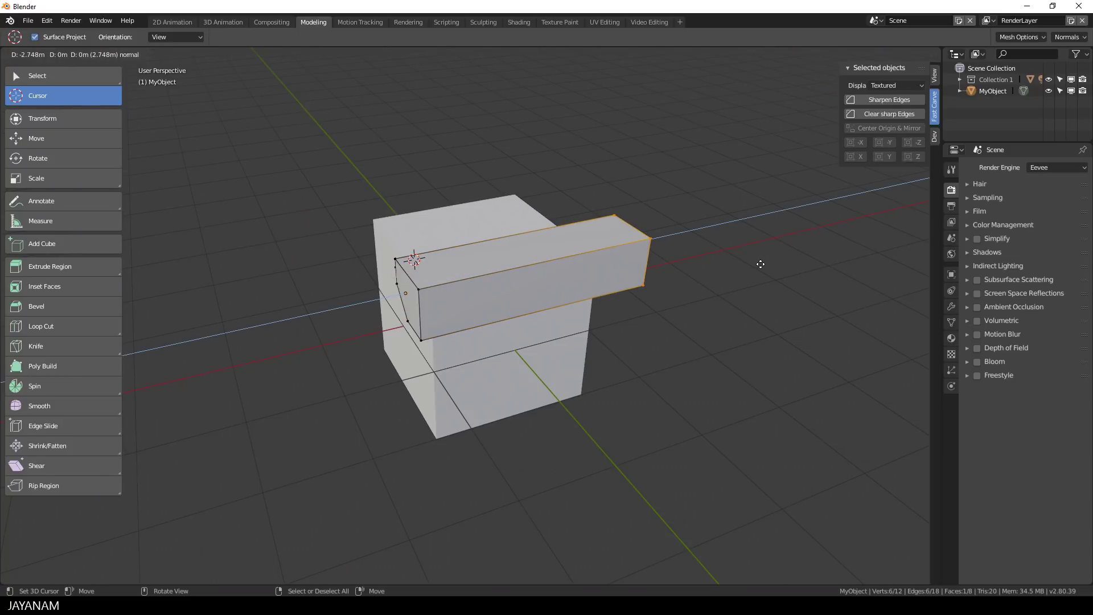
pyautogui.click(749, 265)
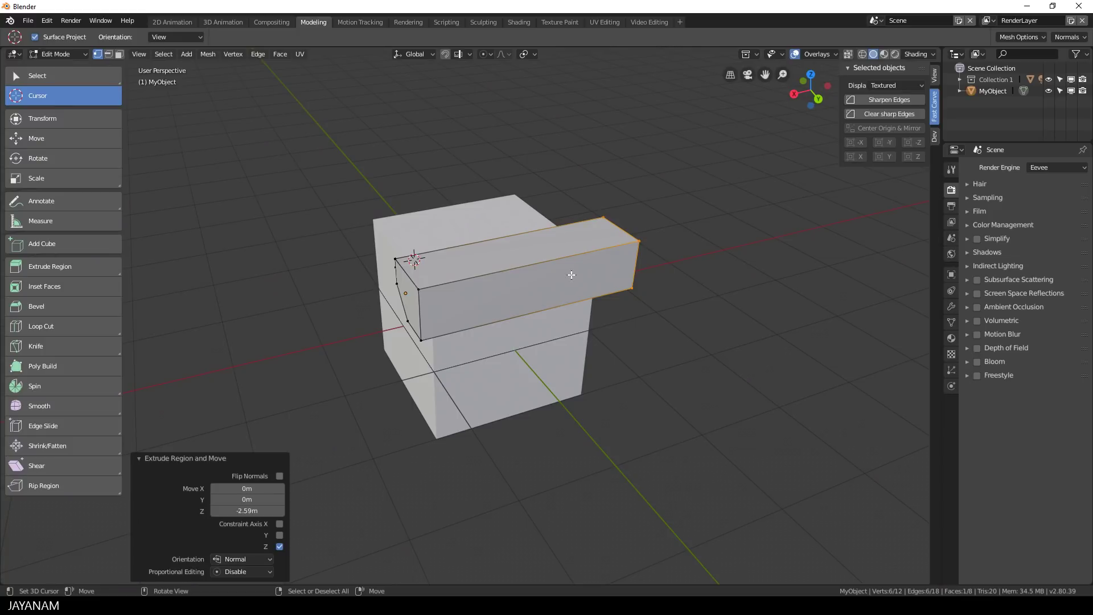
# - Return to Object Mode and delete the manually extruded primitive
pyautogui.hotkey('ctrl', 'Tab')
pyautogui.click(395, 268)
pyautogui.press('Delete')
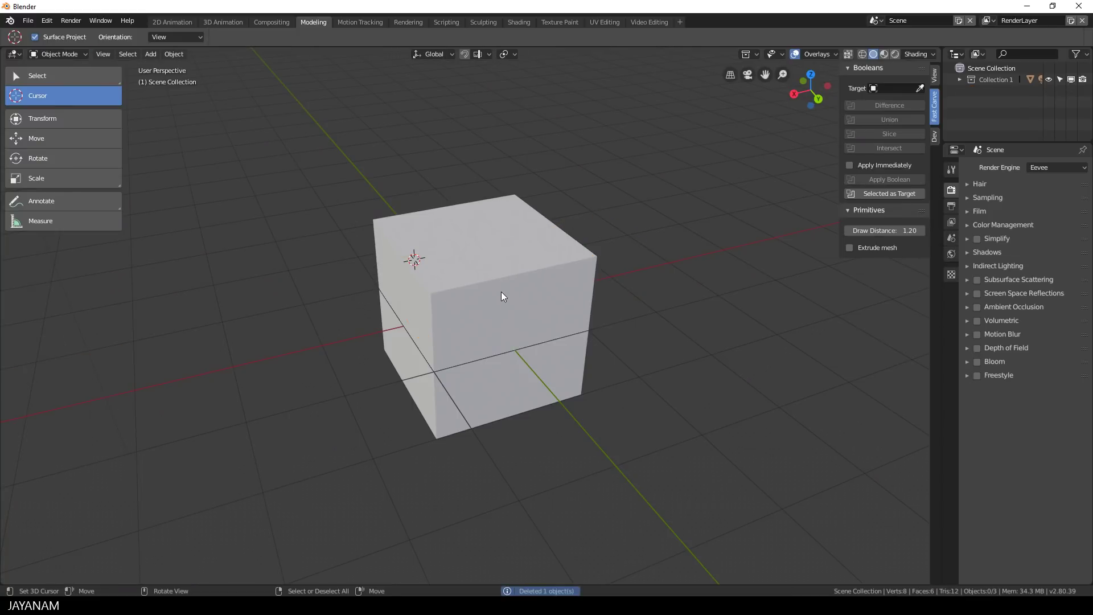
# - Turn on the Extrude mesh option for new Fast Carve primitives
pyautogui.moveTo(501, 292); pyautogui.dragTo(574, 262, button='middle')
pyautogui.press('KP_5')
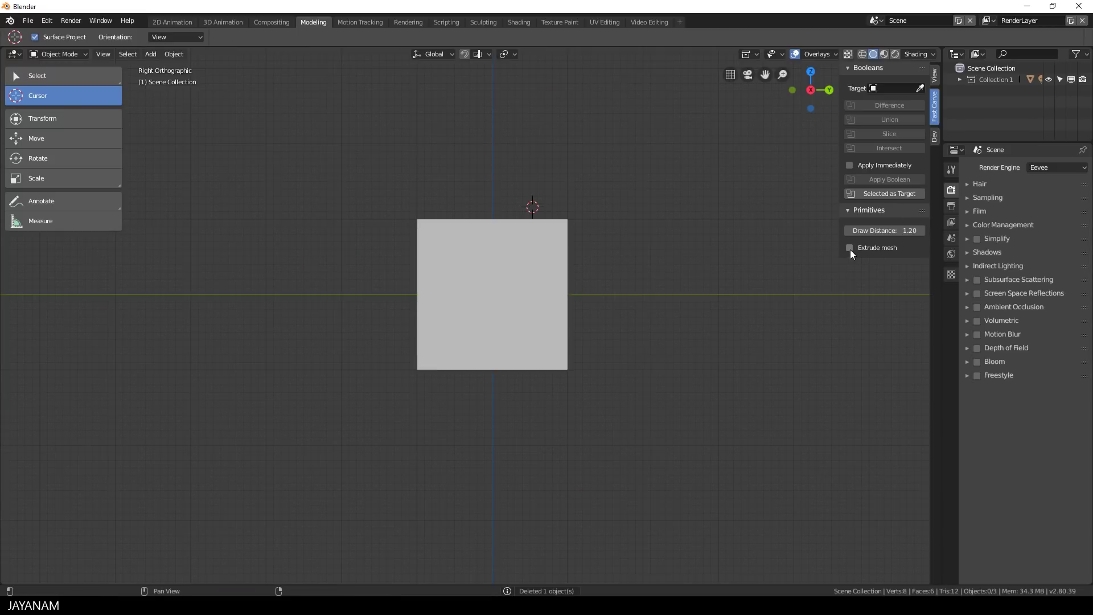
pyautogui.scroll(1, 699, 282)
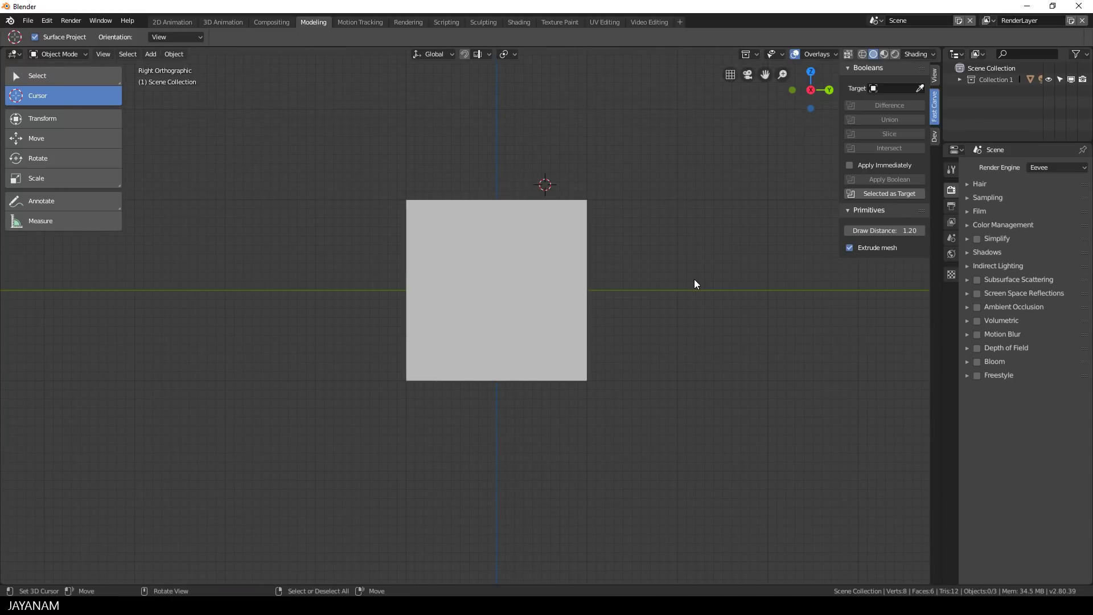
# - Draw a five-cornered extruded primitive with a chamfered inner corner over the cube's upper corner in the right orthographic view
pyautogui.hotkey('ctrl', 'shift', 'p')
pyautogui.keyDown('shift'); pyautogui.moveTo(694, 279); pyautogui.dragTo(665, 337, button='middle'); pyautogui.keyUp('shift')
pyautogui.scroll(2, 665, 337)
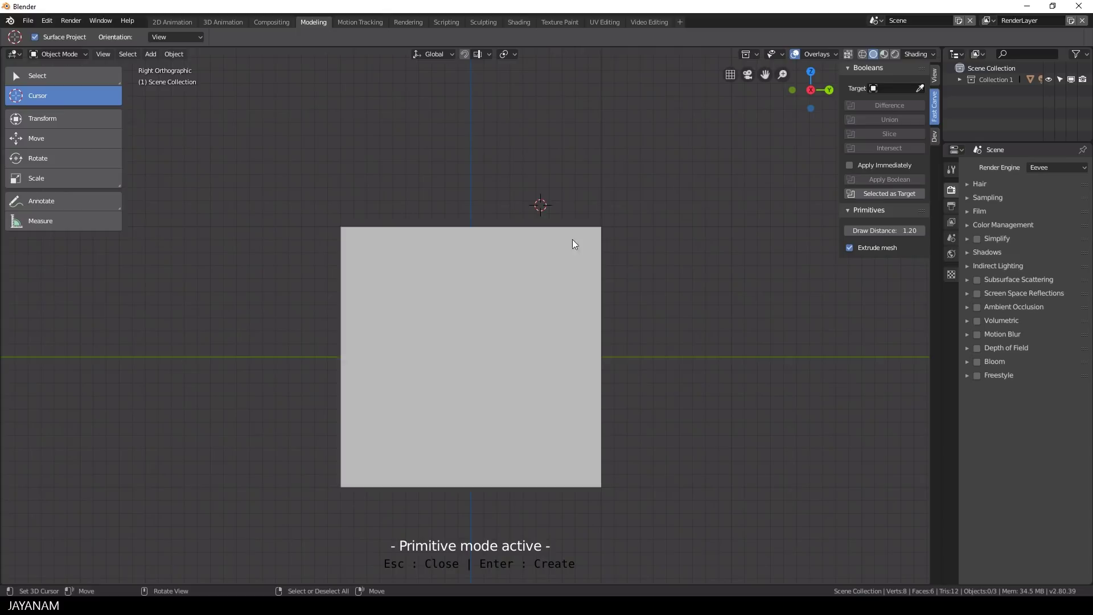
pyautogui.click(537, 252)
pyautogui.click(575, 292)
pyautogui.click(615, 292)
pyautogui.click(614, 214)
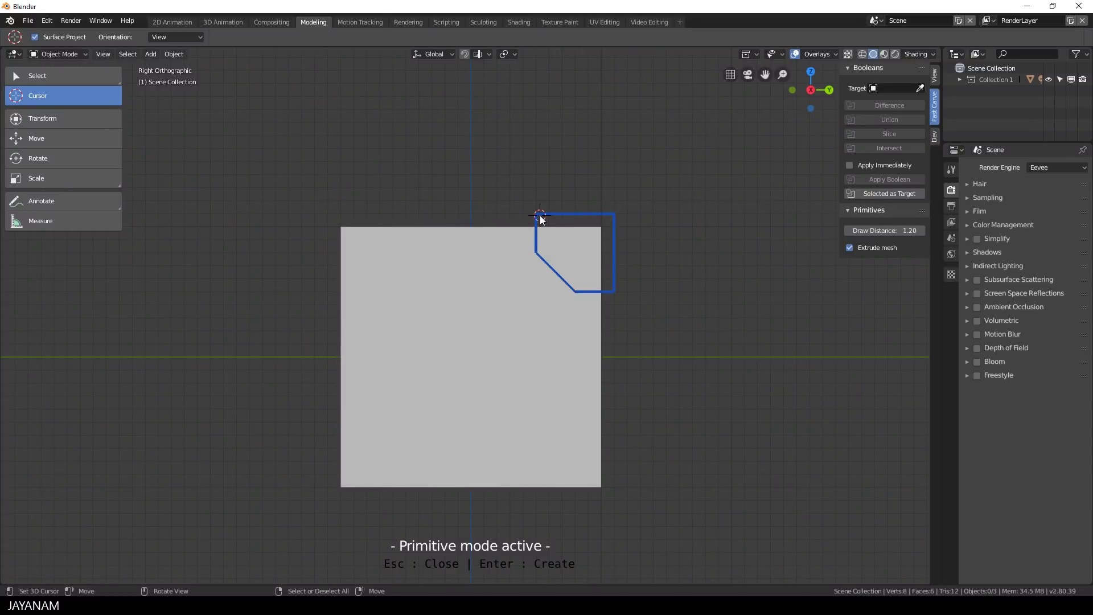
pyautogui.click(540, 216)
pyautogui.moveTo(551, 232); pyautogui.dragTo(542, 296, button='middle')
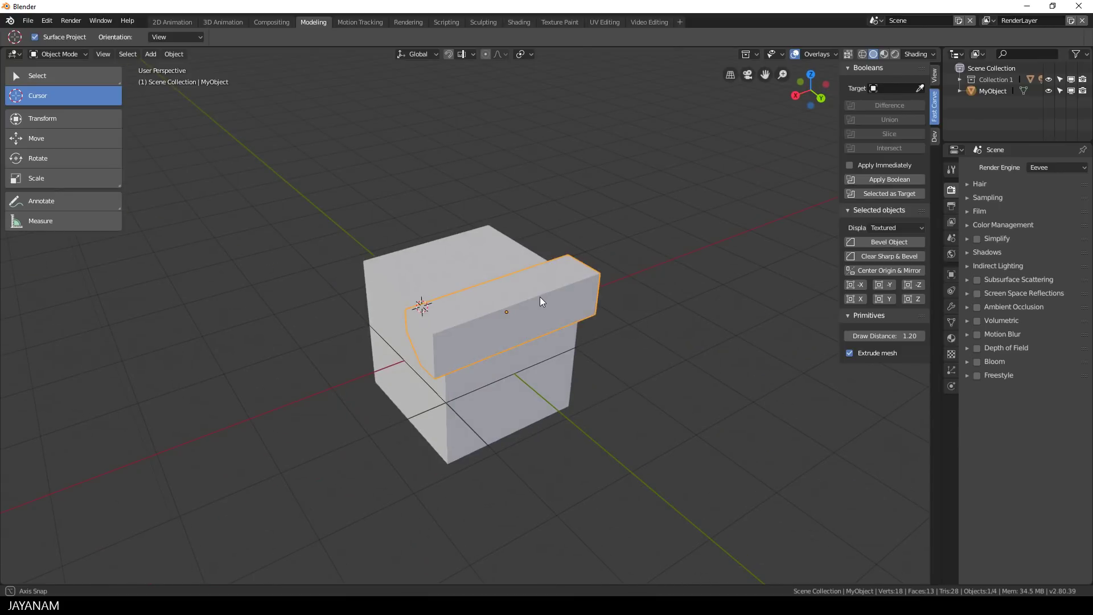
pyautogui.moveTo(709, 291); pyautogui.dragTo(555, 282, button='middle')
pyautogui.scroll(3, 554, 282)
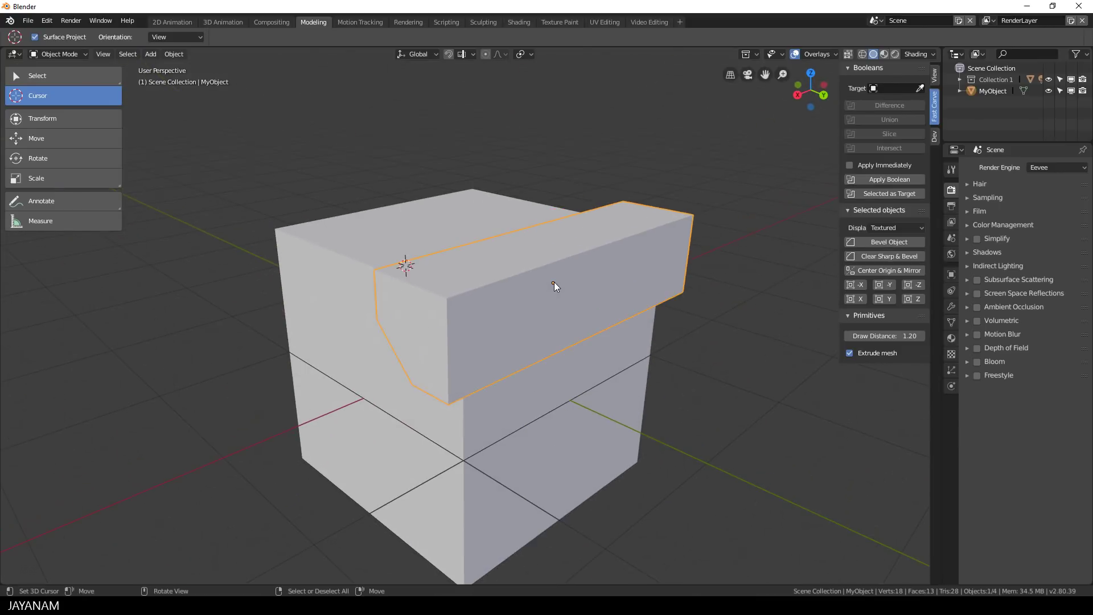
pyautogui.scroll(-2, 554, 282)
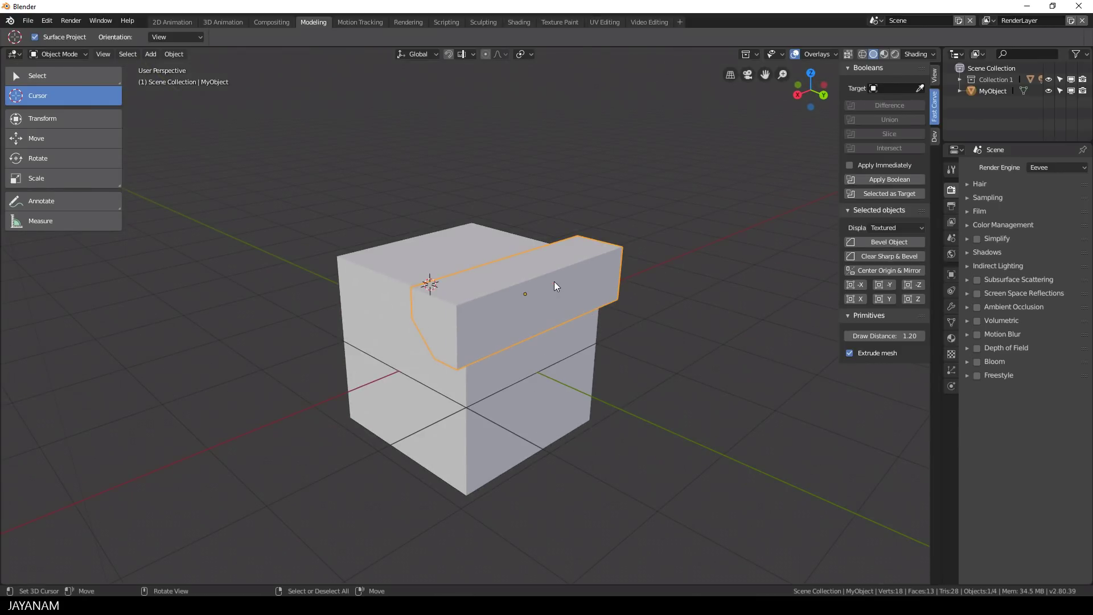
# - Centre the primitive's origin and mirror it across the Y and Z axes instead of X
pyautogui.click(887, 272)
pyautogui.click(952, 307)
pyautogui.click(972, 230)
pyautogui.click(972, 241)
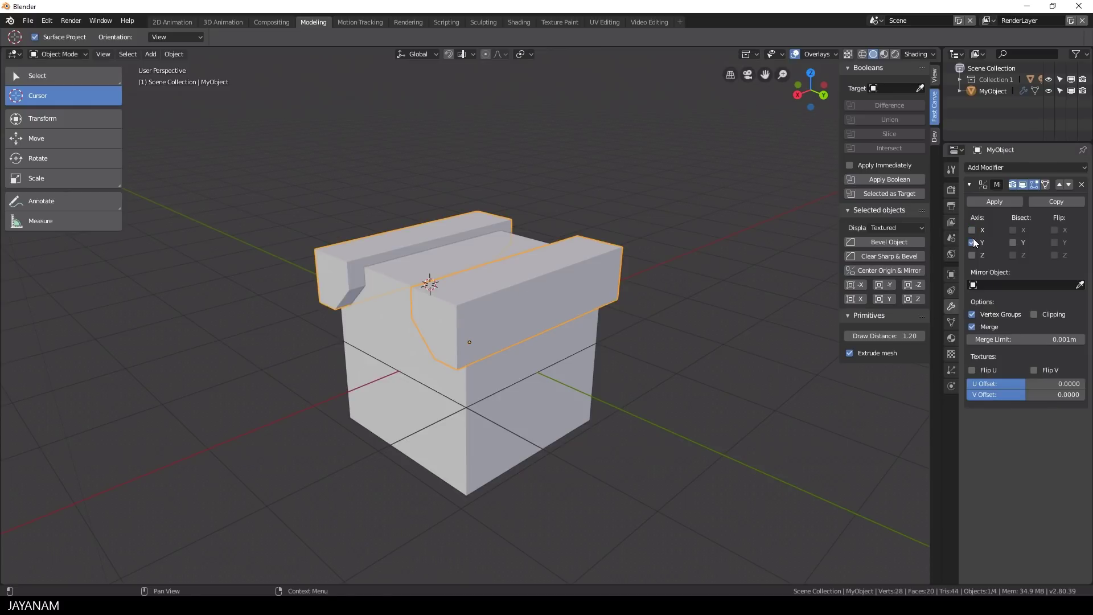
pyautogui.click(972, 255)
# - Bevel the rail's long outer upper edge by about 0.169 with 4 segments
pyautogui.moveTo(580, 325)
pyautogui.mouseDown(button='middle')
pyautogui.moveTo(619, 318)
pyautogui.moveTo(590, 320)
pyautogui.mouseUp(button='middle')
pyautogui.press('Tab')
pyautogui.click(107, 54)
pyautogui.rightClick(561, 268)
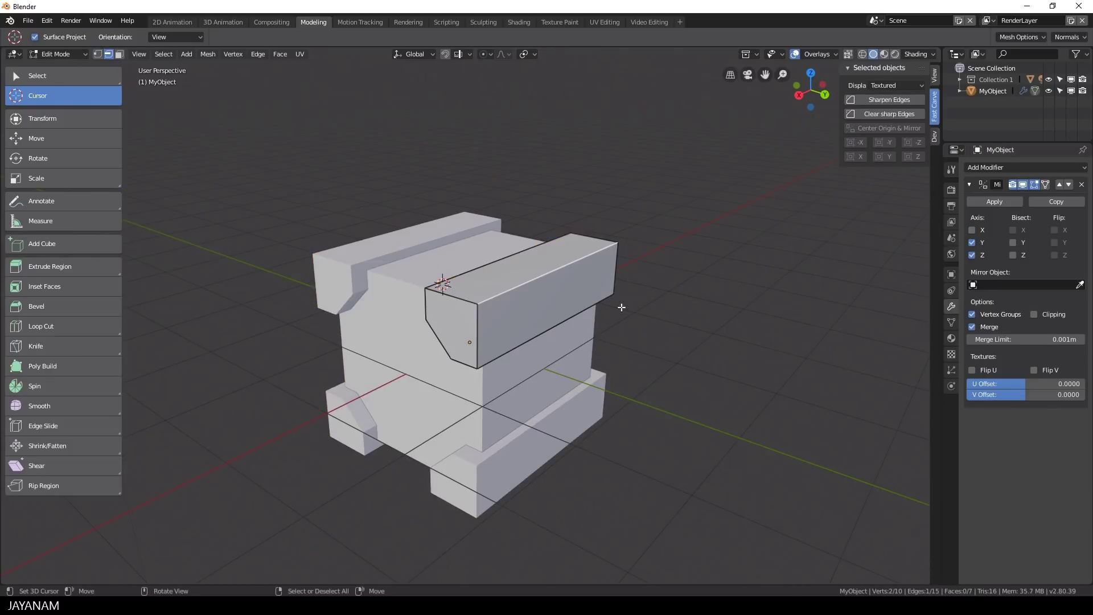
pyautogui.hotkey('ctrl', 'b')
pyautogui.scroll(3, 677, 348)
pyautogui.click(677, 346)
# - Bevel the rail's long inner upper edge with a smaller rounding
pyautogui.moveTo(678, 346); pyautogui.dragTo(740, 345, button='middle')
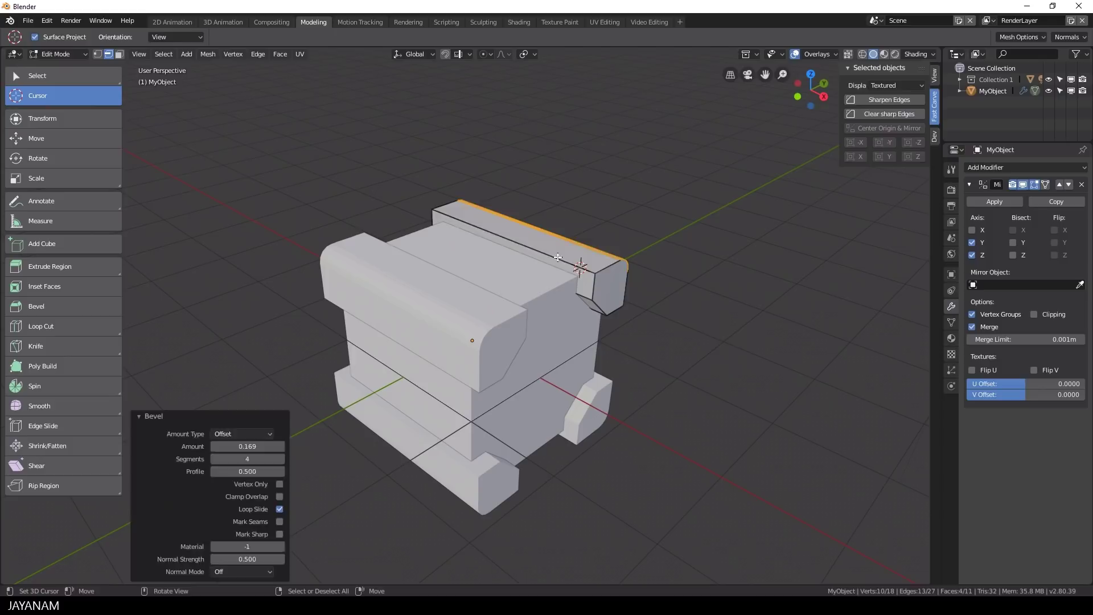
pyautogui.hotkey('ctrl', 'b')
pyautogui.click(747, 344)
pyautogui.hotkey('ctrl', 'Tab')
# - Add two horizontal loop cuts around the cube and scale them inward to form a narrower waist
pyautogui.moveTo(513, 307); pyautogui.dragTo(381, 335, button='middle')
pyautogui.click(338, 289)
pyautogui.click(416, 357)
pyautogui.hotkey('ctrl', 'Tab')
pyautogui.click(481, 355)
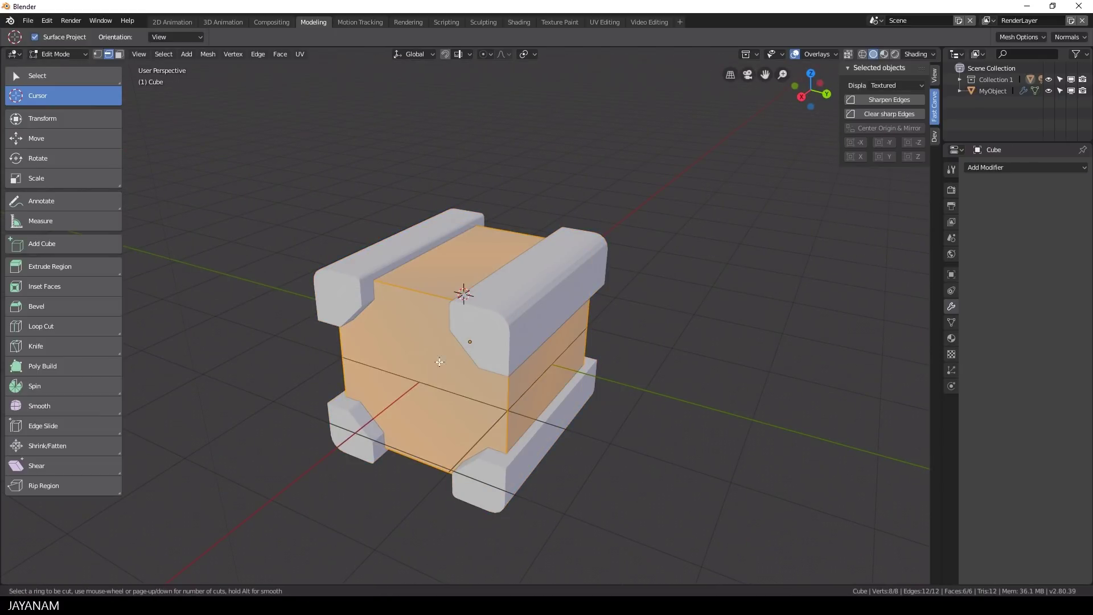
pyautogui.hotkey('ctrl', 'r')
pyautogui.scroll(1, 531, 381)
pyautogui.doubleClick(530, 380)
pyautogui.press('s')
pyautogui.click(659, 398)
# - Move the whole rail mesh slightly upward along Z and apply its Mirror modifier
pyautogui.moveTo(512, 327); pyautogui.dragTo(537, 314, button='middle')
pyautogui.press('Tab')
pyautogui.rightClick(552, 325)
pyautogui.press('Tab')
pyautogui.press('a')
pyautogui.press('g')
pyautogui.press('z')
pyautogui.click(565, 315)
pyautogui.press('Tab')
pyautogui.click(995, 202)
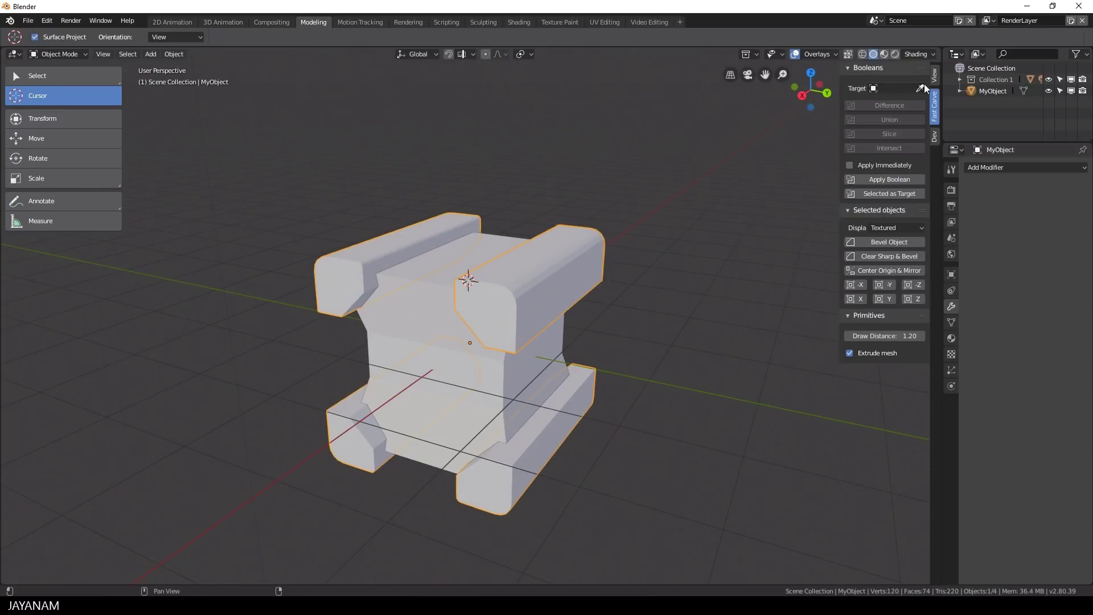
# - Set the cube as the Boolean target with Apply Immediately on, and union the rails with it
pyautogui.click(919, 87)
pyautogui.click(467, 261)
pyautogui.click(849, 165)
pyautogui.click(886, 119)
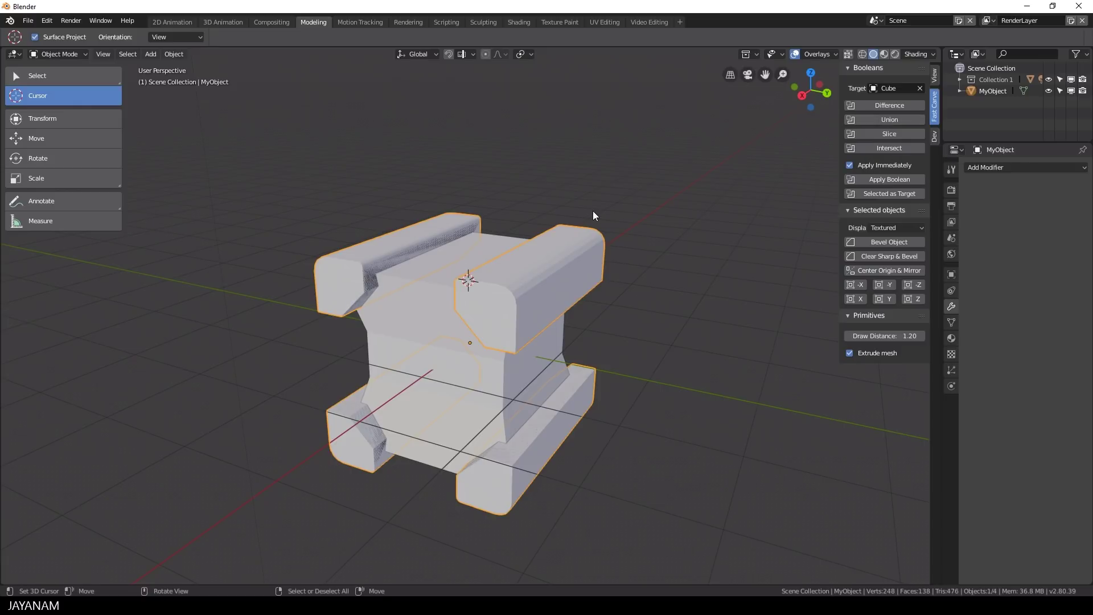
# - Draw a six-cornered extruded cutter with chamfered lower corners over the middle of the body's upper edge in the right orthographic view
pyautogui.moveTo(546, 321); pyautogui.dragTo(598, 299, button='middle')
pyautogui.press('KP_5')
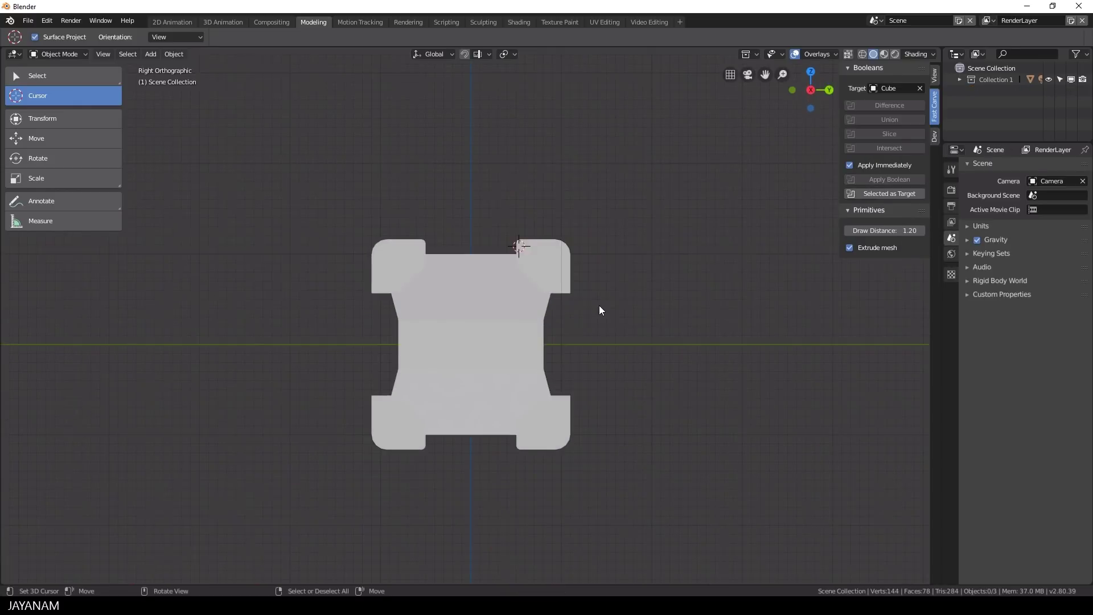
pyautogui.scroll(2, 599, 306)
pyautogui.hotkey('ctrl', 'shift', 'p')
pyautogui.click(444, 214)
pyautogui.click(444, 239)
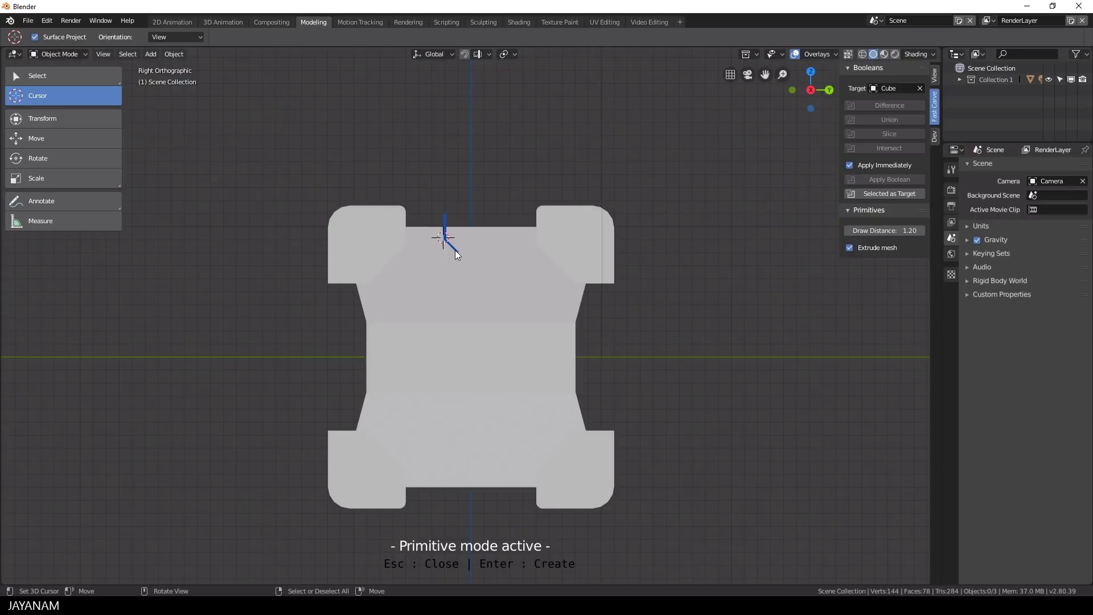
pyautogui.click(457, 252)
pyautogui.click(482, 253)
pyautogui.click(497, 239)
pyautogui.click(497, 214)
pyautogui.press('Return')
pyautogui.scroll(-3, 575, 278)
pyautogui.moveTo(575, 279); pyautogui.dragTo(521, 327, button='middle')
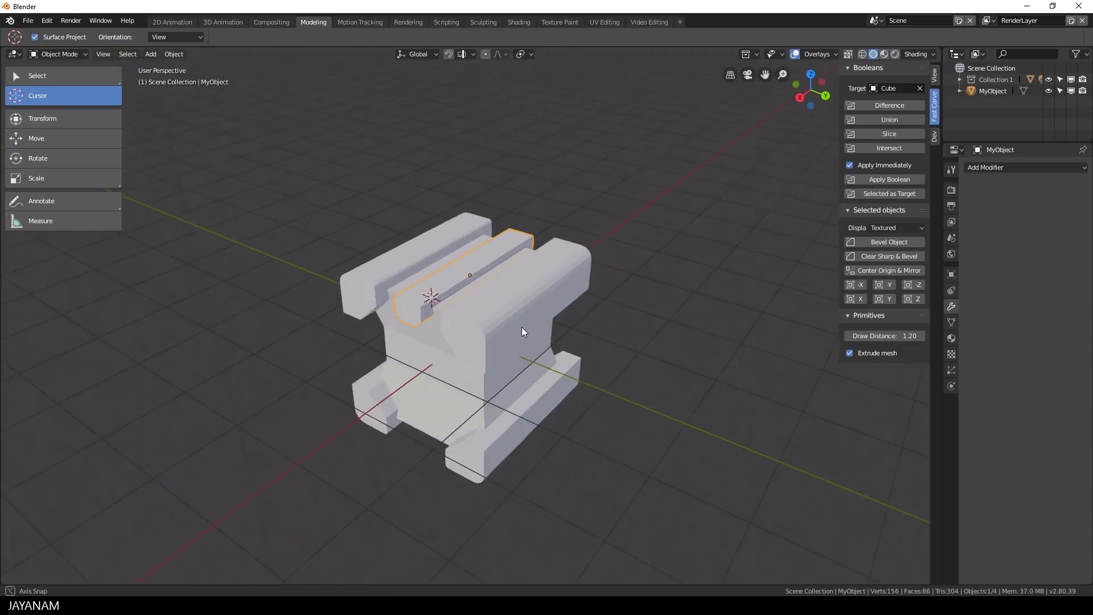
pyautogui.scroll(2, 534, 323)
# - Apply a Z-only mirror about the centred origin to the cutter and subtract it from the cube with Difference
pyautogui.click(880, 270)
pyautogui.click(972, 255)
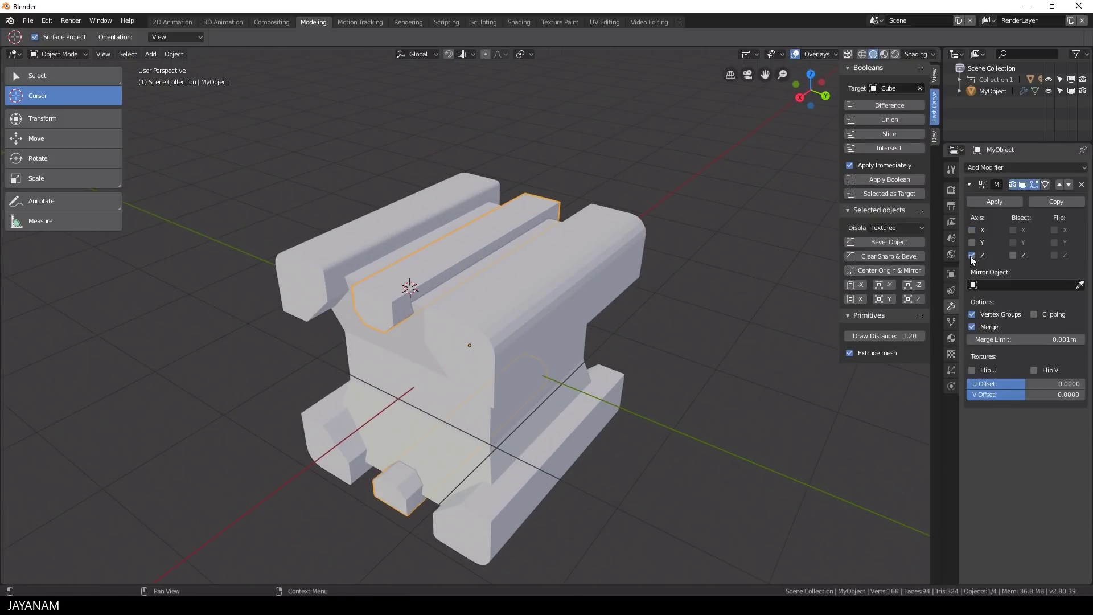
pyautogui.click(972, 230)
pyautogui.click(1002, 202)
pyautogui.click(889, 105)
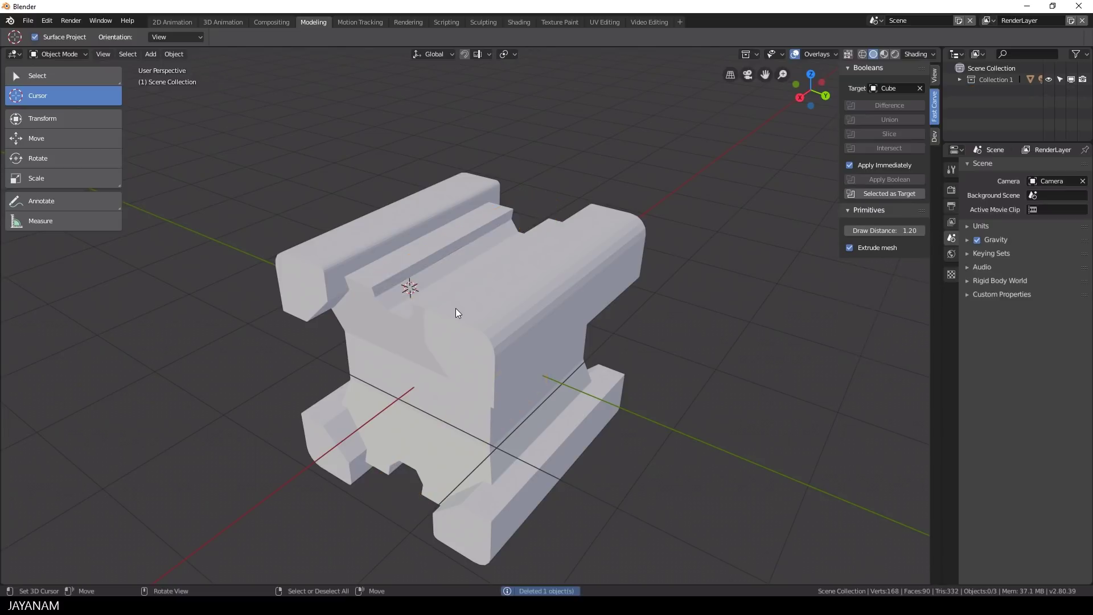
# - Bevel the two long upper edges of the top groove by about 0.036 with 4 segments
pyautogui.moveTo(455, 309); pyautogui.dragTo(484, 267, button='middle')
pyautogui.click(537, 290)
pyautogui.press('Tab')
pyautogui.scroll(3, 558, 267)
pyautogui.rightClick(483, 268)
pyautogui.keyDown('shift'); pyautogui.rightClick(406, 266); pyautogui.keyUp('shift')
pyautogui.hotkey('ctrl', 'b')
pyautogui.click(560, 353)
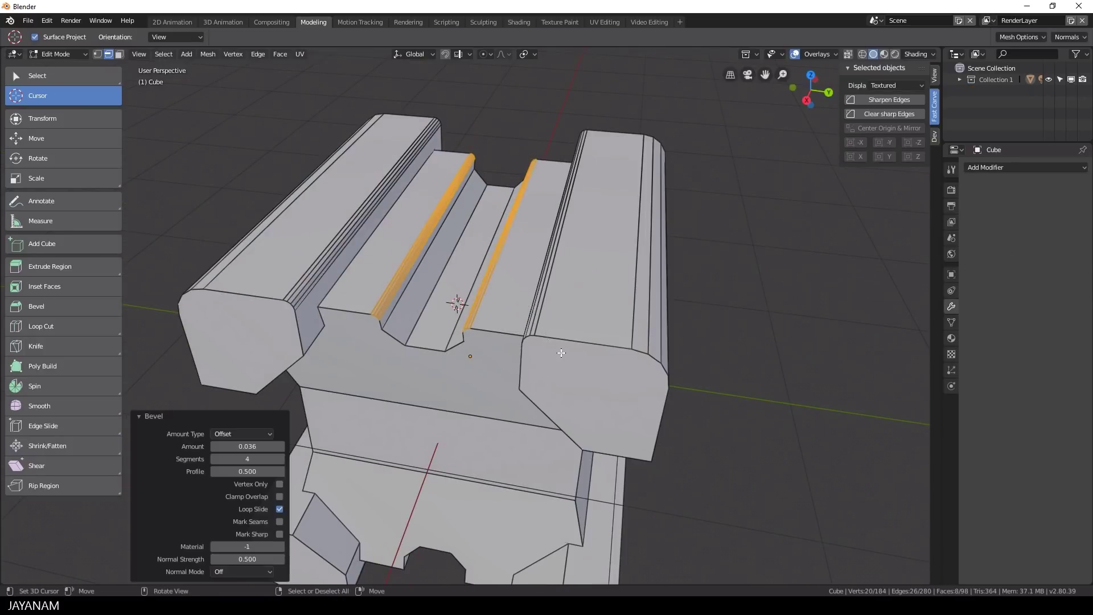
# - Return the cube to Object Mode and bevel the whole object with Bevel Object
pyautogui.scroll(-3, 562, 354)
pyautogui.moveTo(562, 354); pyautogui.dragTo(619, 349, button='middle')
pyautogui.hotkey('ctrl', 'Tab')
pyautogui.click(515, 339)
pyautogui.moveTo(476, 327); pyautogui.dragTo(531, 357, button='middle')
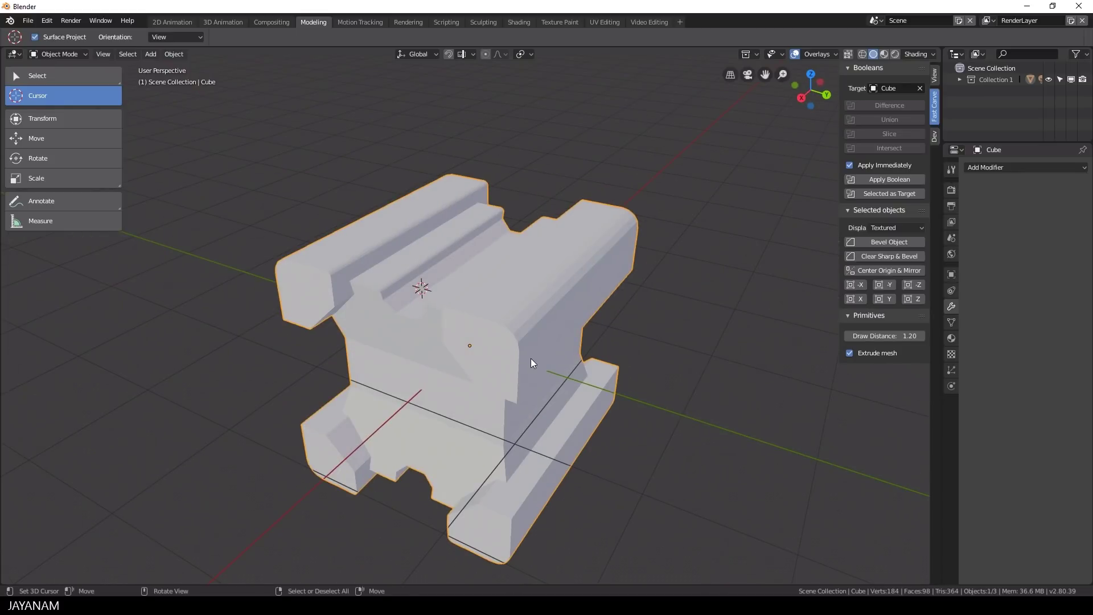
pyautogui.click(888, 242)
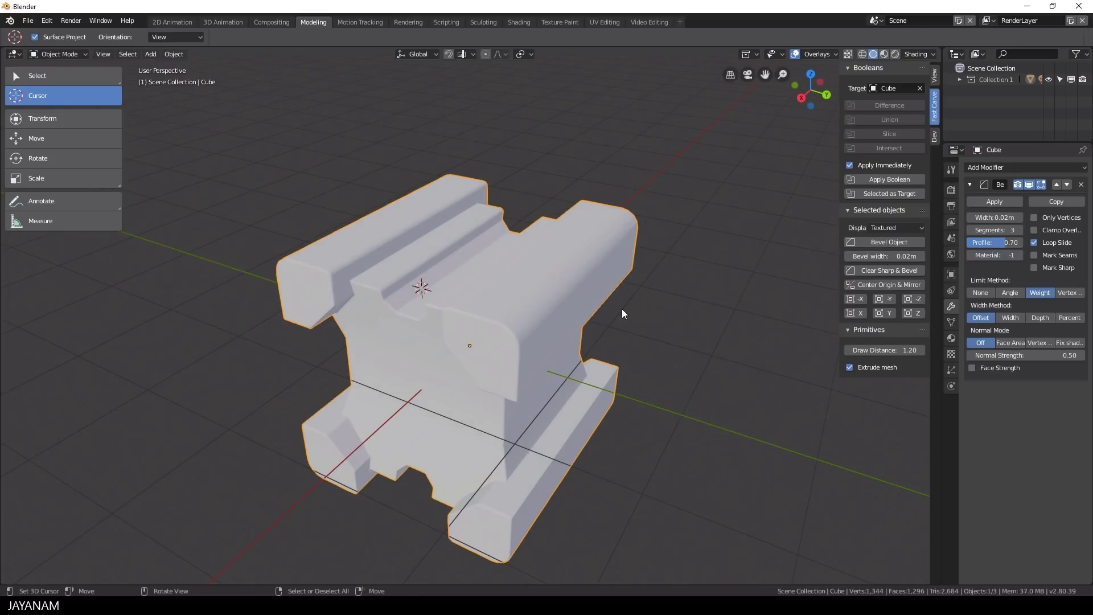
# - Switch the viewport lighting to MatCap and hide the overlays to inspect the bevelled model
pyautogui.click(914, 53)
pyautogui.click(938, 86)
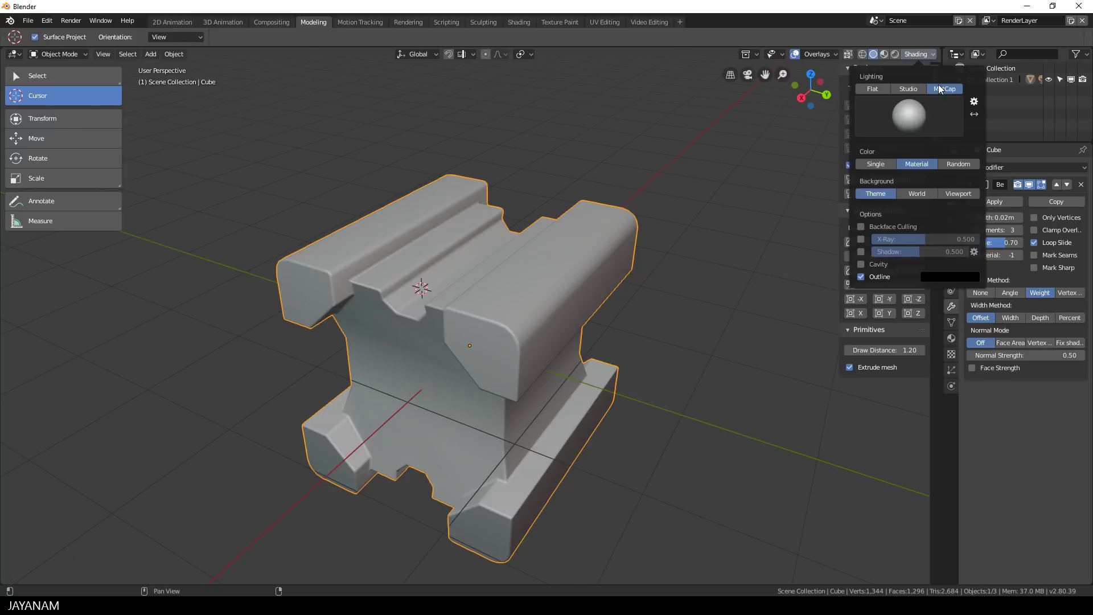
pyautogui.click(795, 54)
pyautogui.scroll(-2, 639, 288)
pyautogui.moveTo(639, 288); pyautogui.dragTo(640, 255, button='middle')
pyautogui.scroll(1, 640, 254)
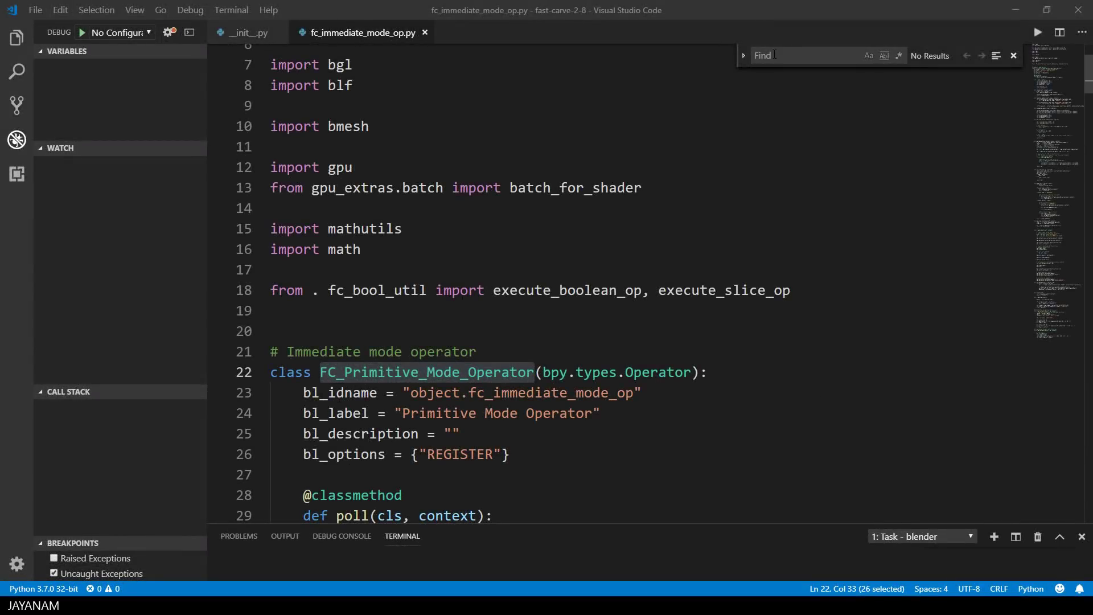
# - Switch to Visual Studio Code and search fc_immediate_mode_op.py for "extru" to locate the mesh extrusion code
pyautogui.click(775, 55)
pyautogui.write('extru')
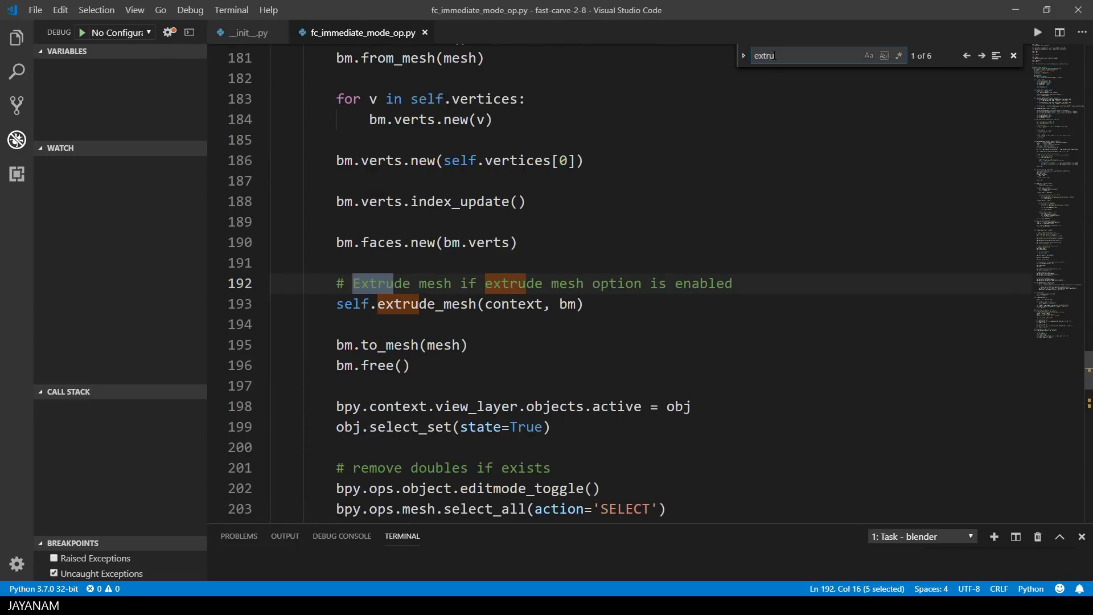
pyautogui.click(563, 256)
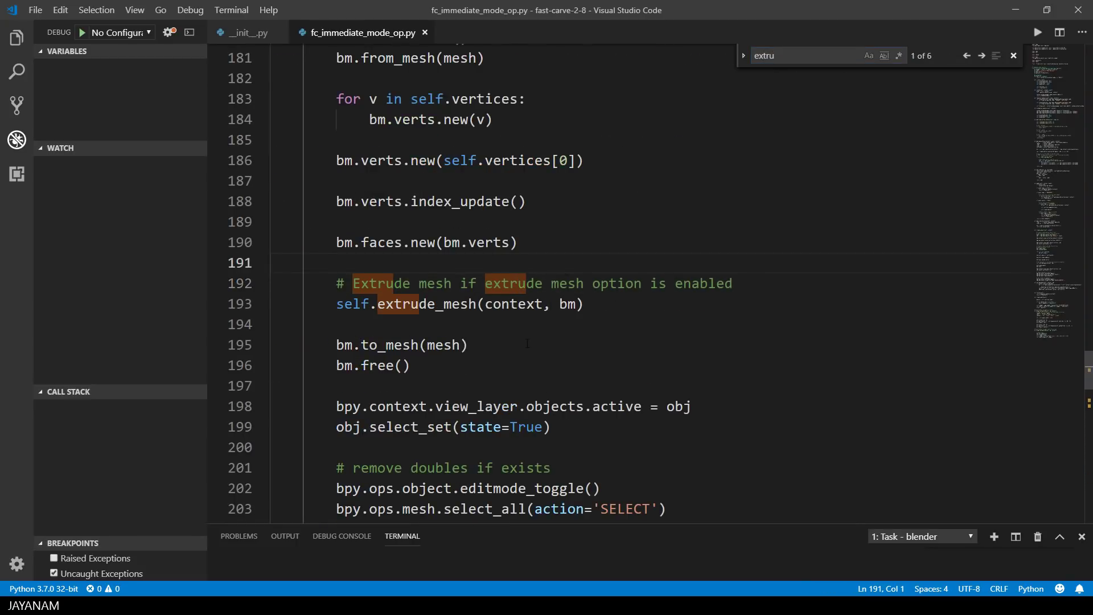
# - Review the create_object method up to its self.extrude_mesh call, highlighting both names, and close the text search
pyautogui.scroll(2, 527, 343)
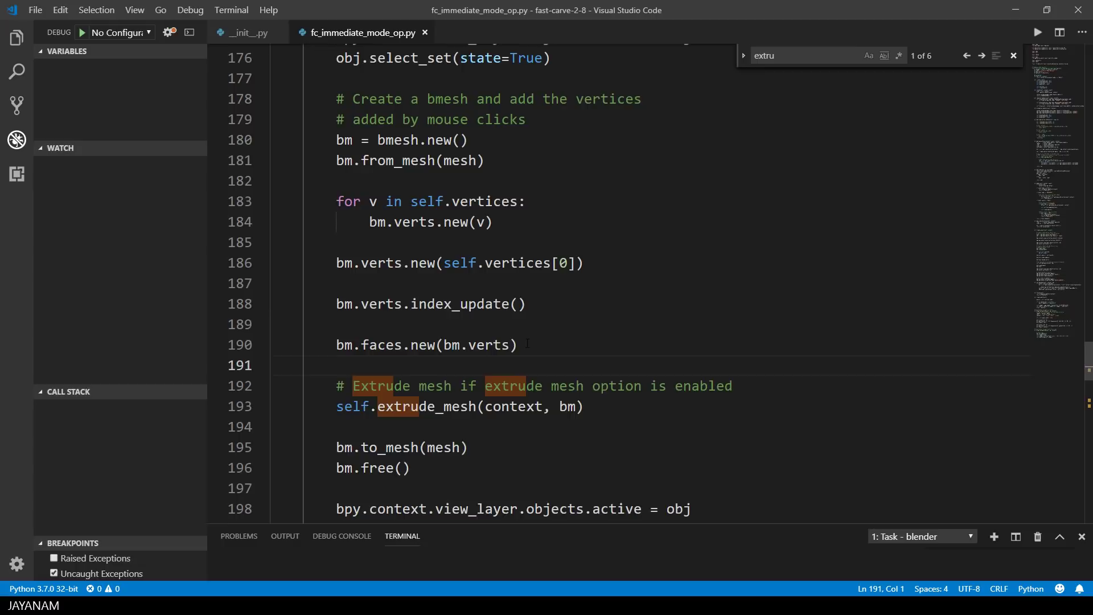
pyautogui.scroll(5, 528, 344)
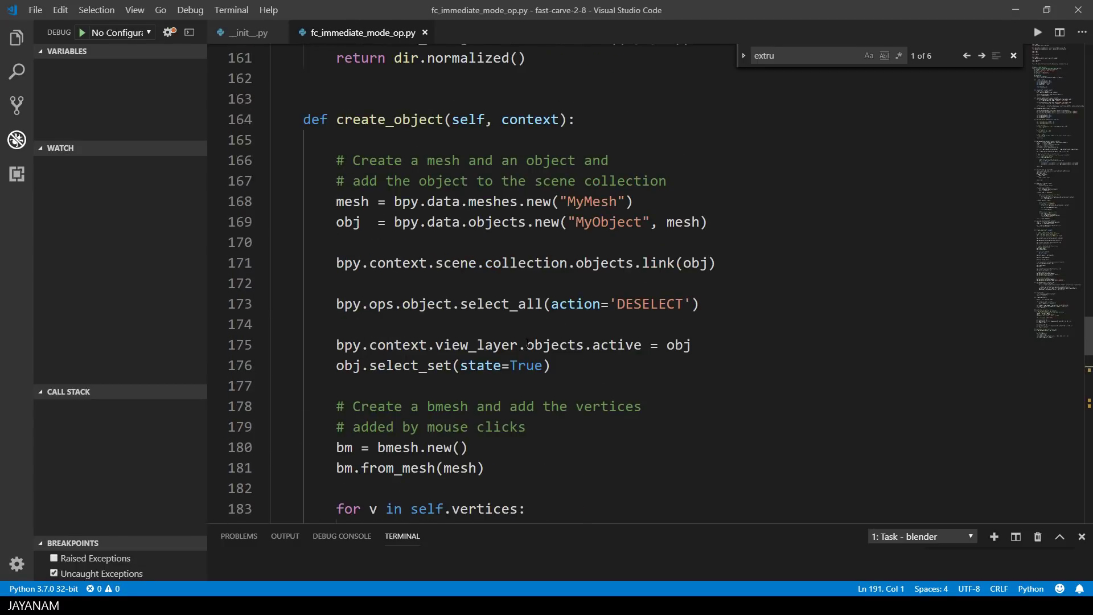
pyautogui.doubleClick(395, 120)
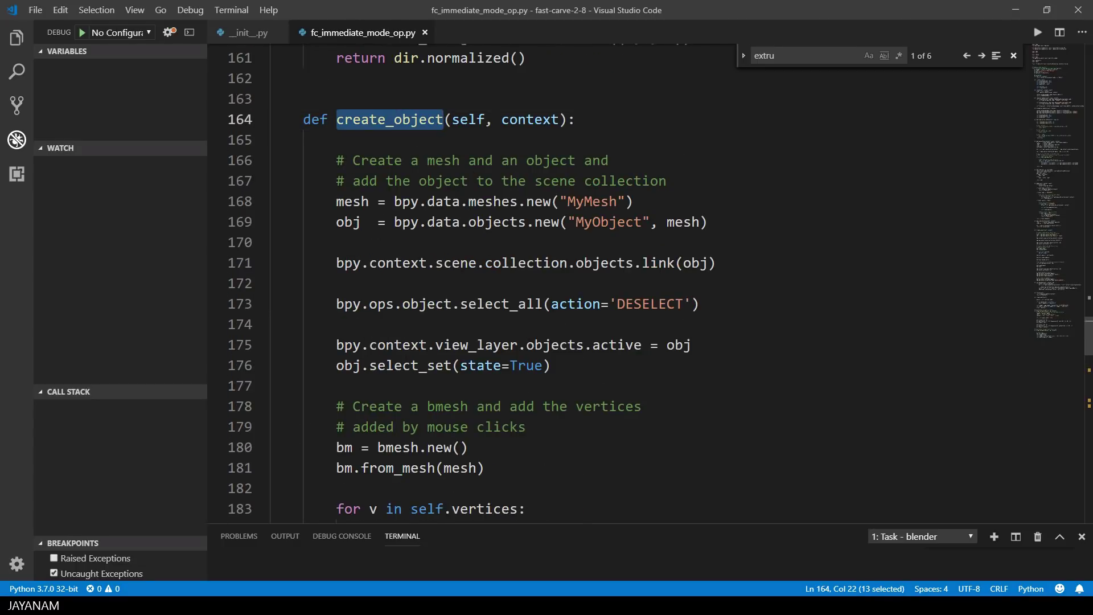
pyautogui.scroll(-1, 674, 429)
pyautogui.scroll(-5, 673, 428)
pyautogui.doubleClick(456, 373)
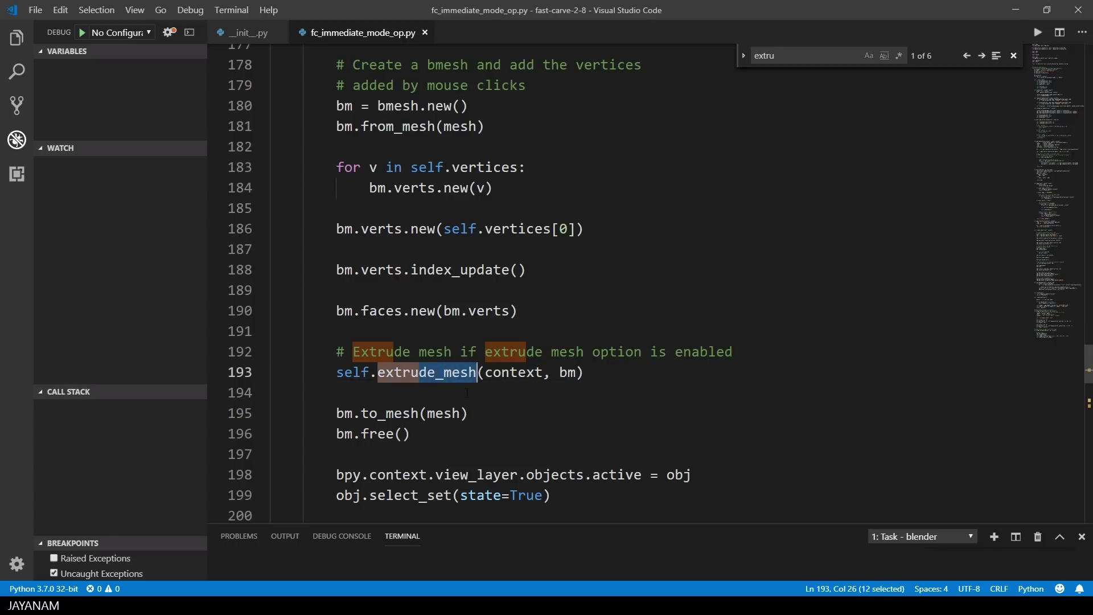
pyautogui.press('Escape')
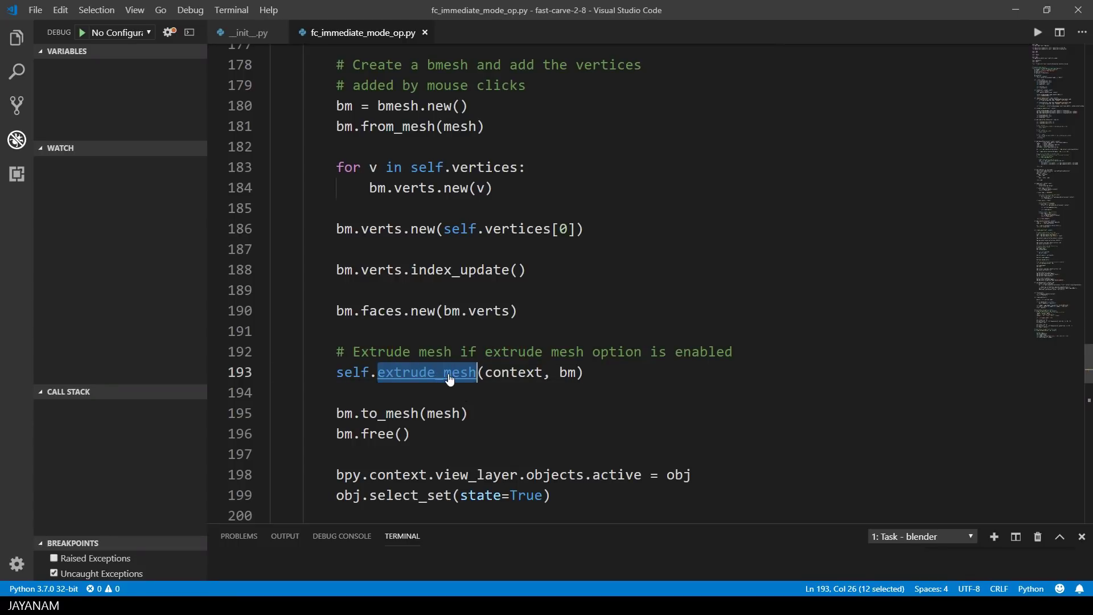
# - Go to the definition of extrude_mesh and highlight its scene.extrude_mesh condition and the draw_distance factor
pyautogui.keyDown('ctrl'); pyautogui.click(450, 378); pyautogui.keyUp('ctrl')
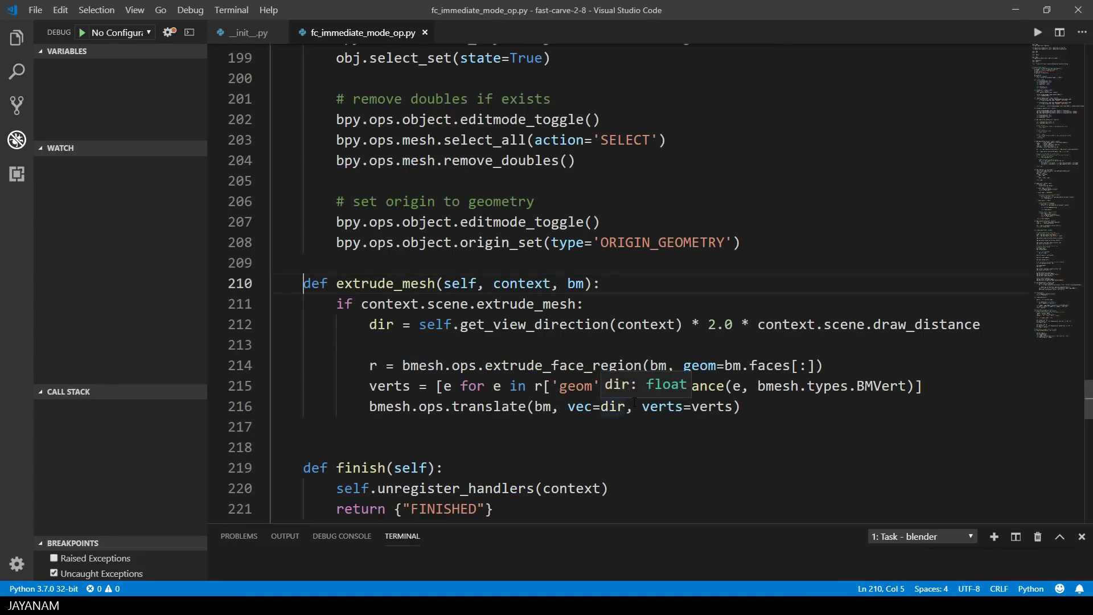
pyautogui.doubleClick(531, 304)
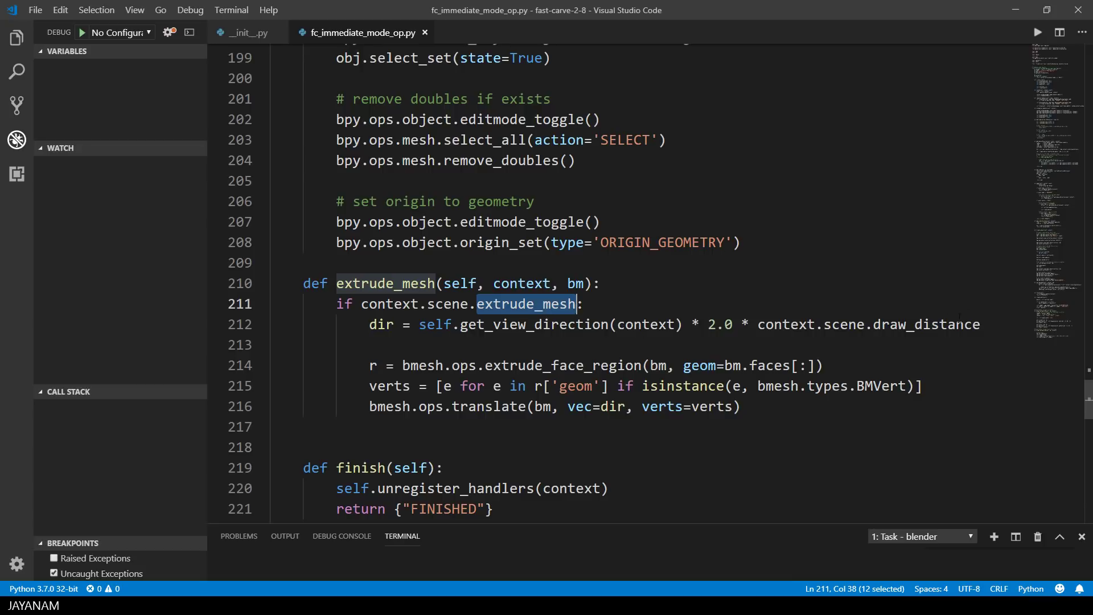
pyautogui.doubleClick(960, 324)
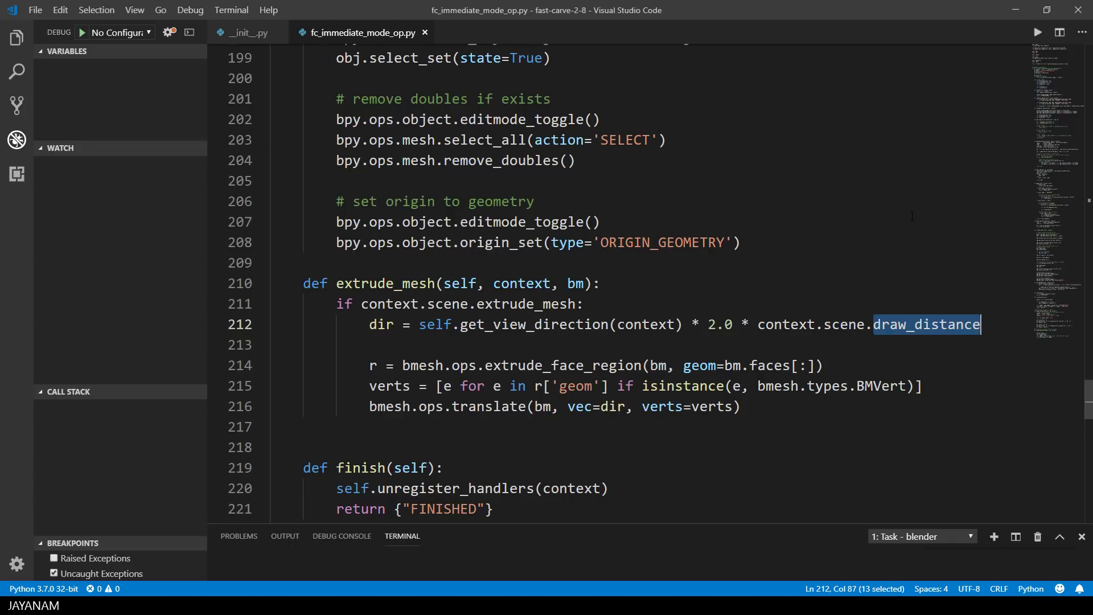
# - Go to the definition of get_view_direction and examine region_3d, view_rotation, the view_rot and Vector product, and the normalized return value
pyautogui.doubleClick(529, 326)
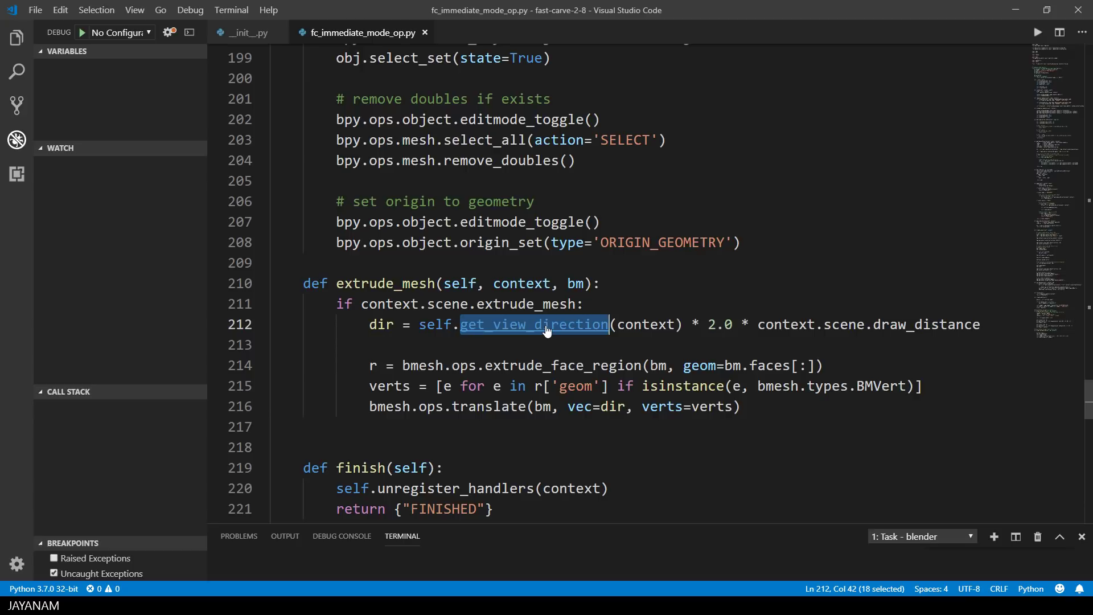
pyautogui.keyDown('ctrl'); pyautogui.click(512, 324); pyautogui.keyUp('ctrl')
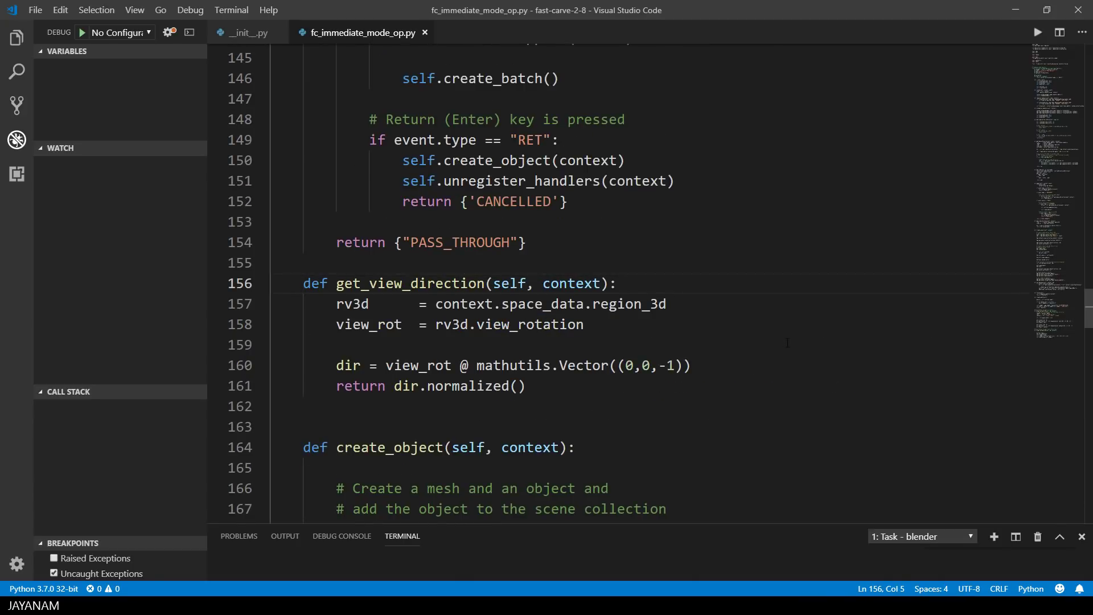
pyautogui.doubleClick(639, 305)
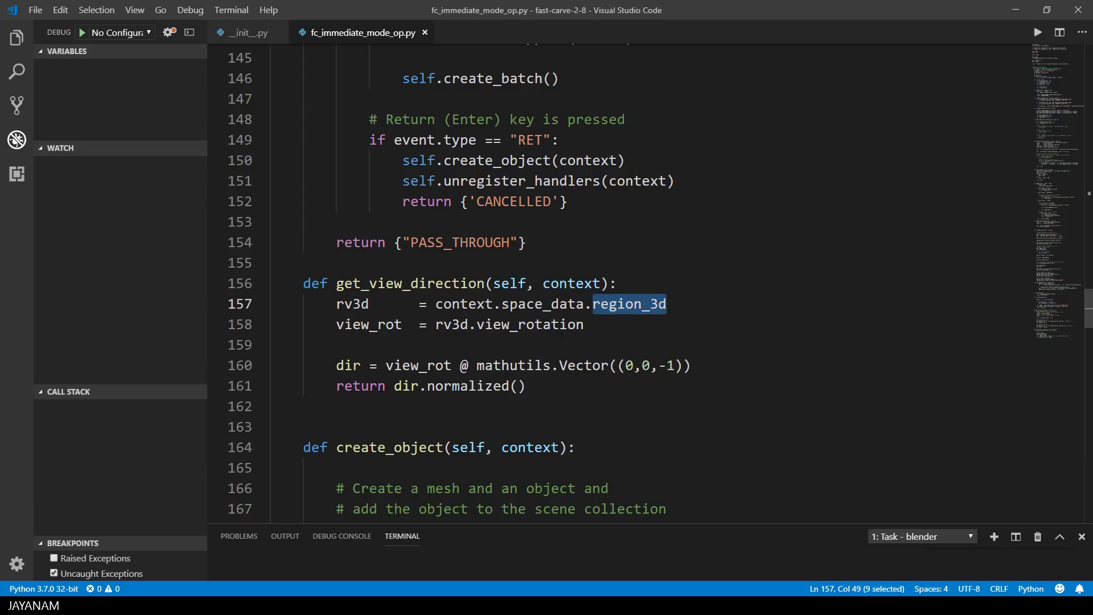
pyautogui.doubleClick(529, 324)
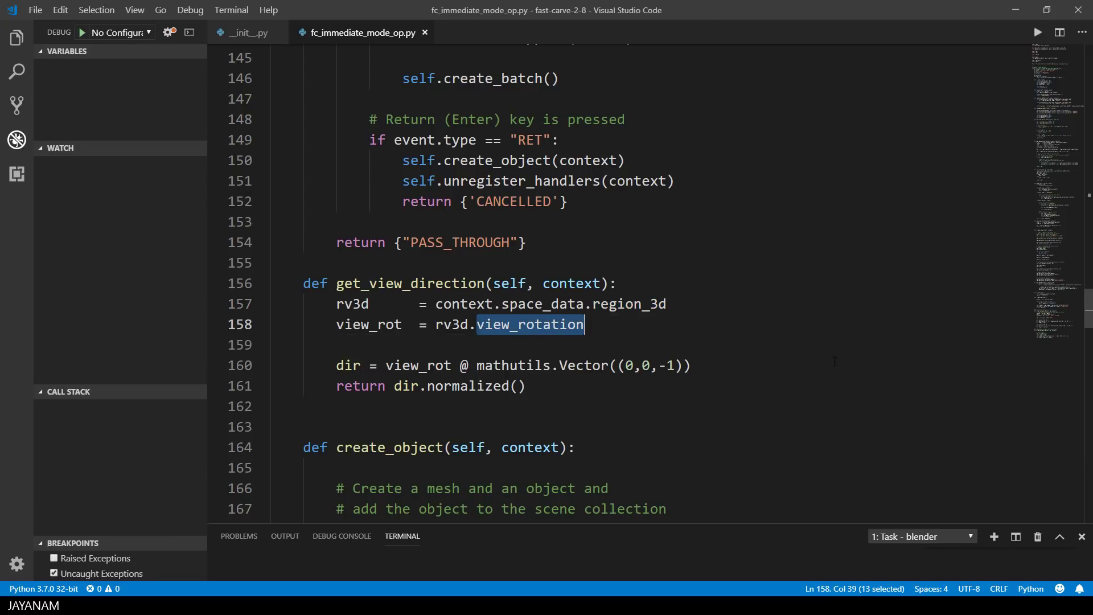
pyautogui.doubleClick(419, 365)
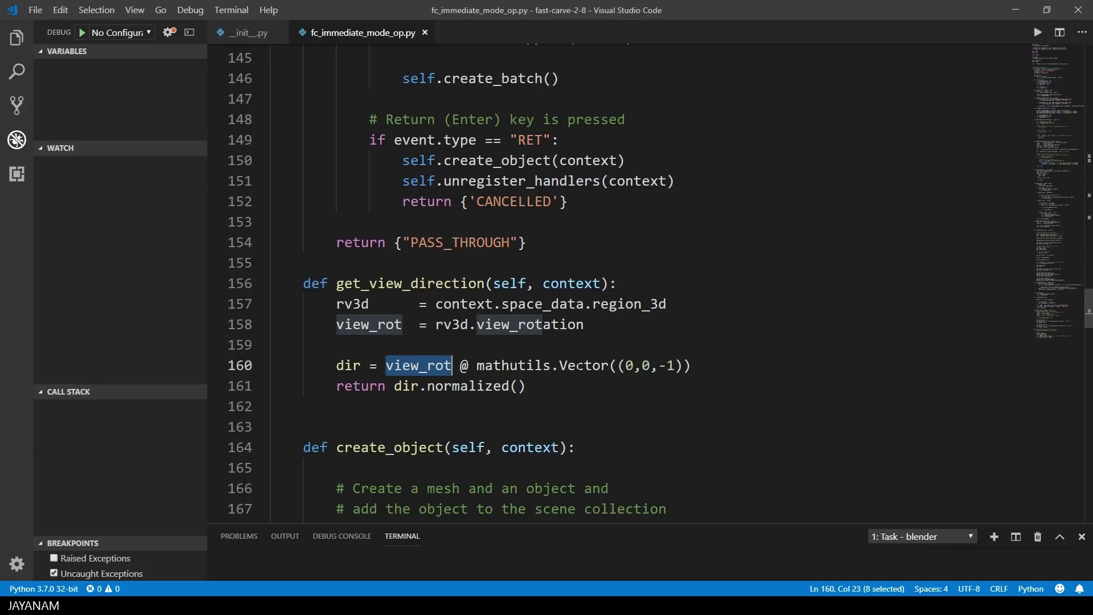
pyautogui.doubleClick(580, 366)
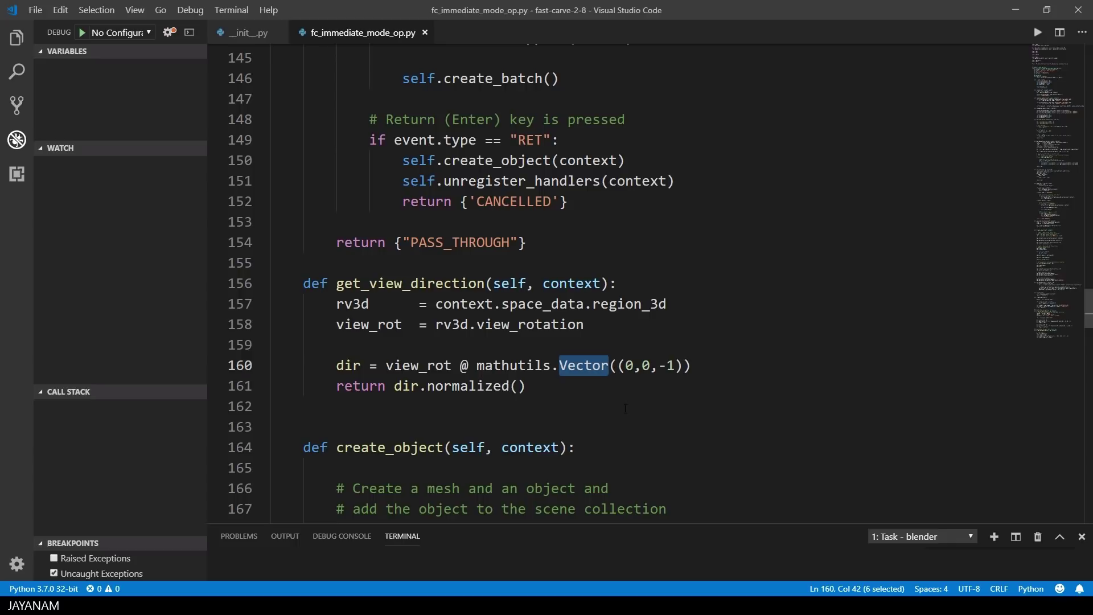
pyautogui.doubleClick(468, 386)
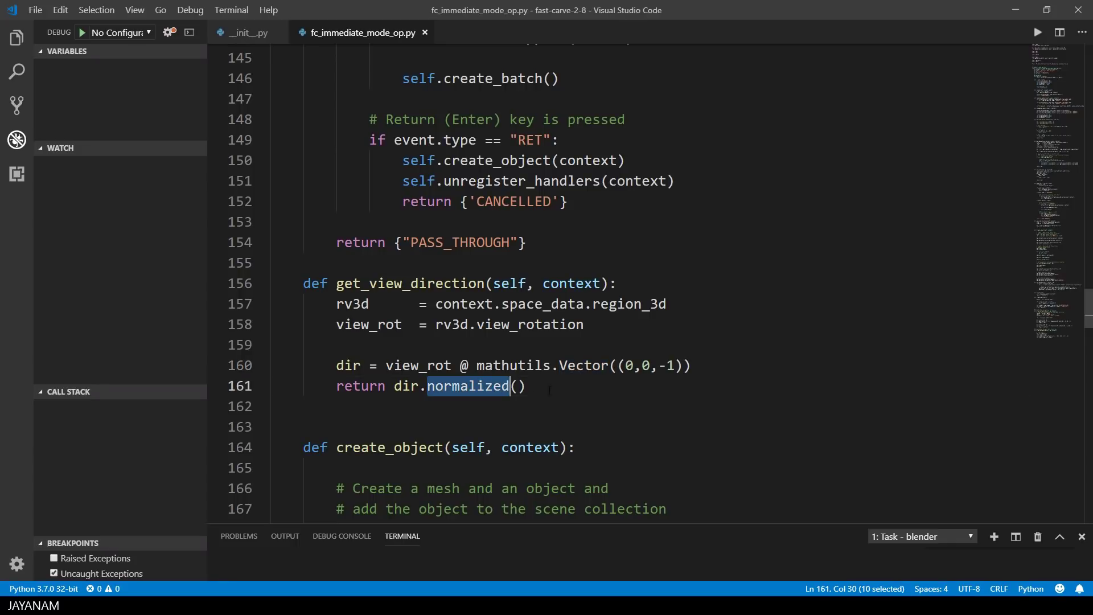
pyautogui.click(550, 389)
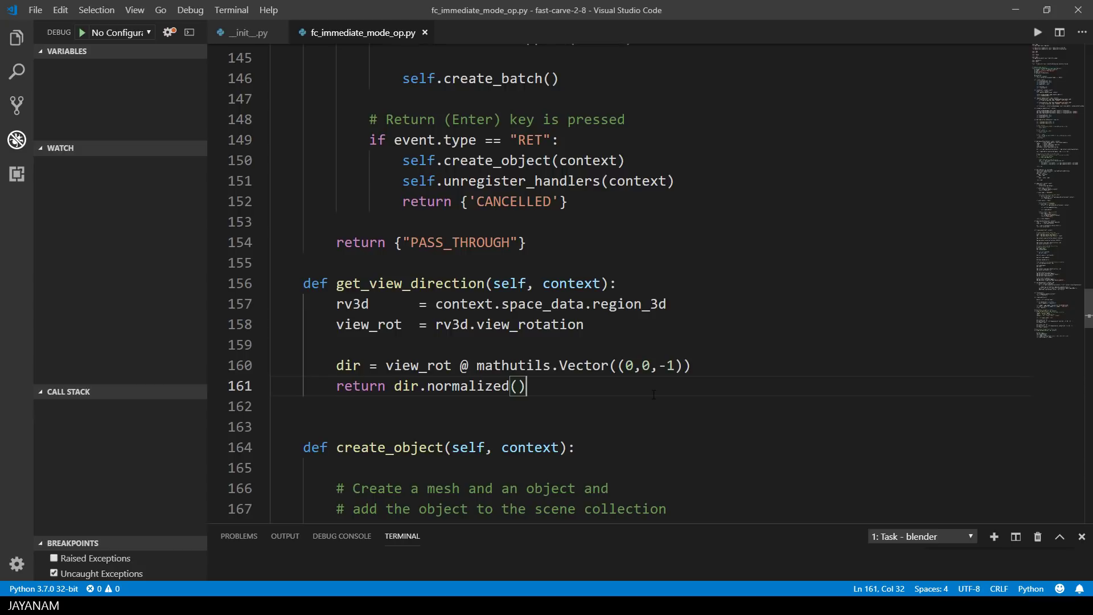
# - Return to the extrude_mesh method and examine its extrude_face_region call, verts list and translate call
pyautogui.hotkey('alt', 'Left')
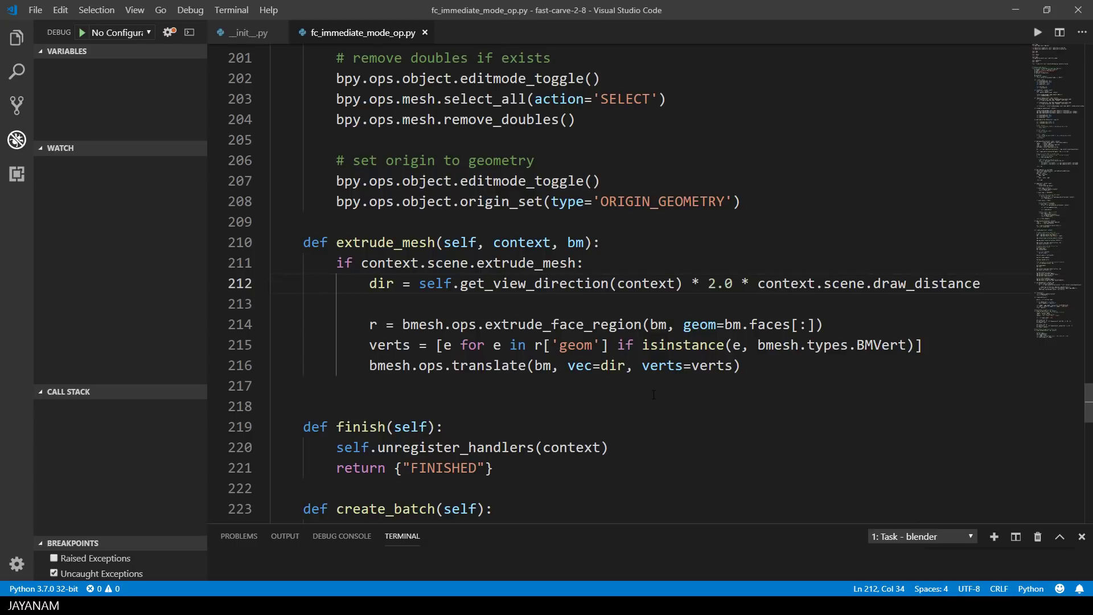
pyautogui.doubleClick(562, 324)
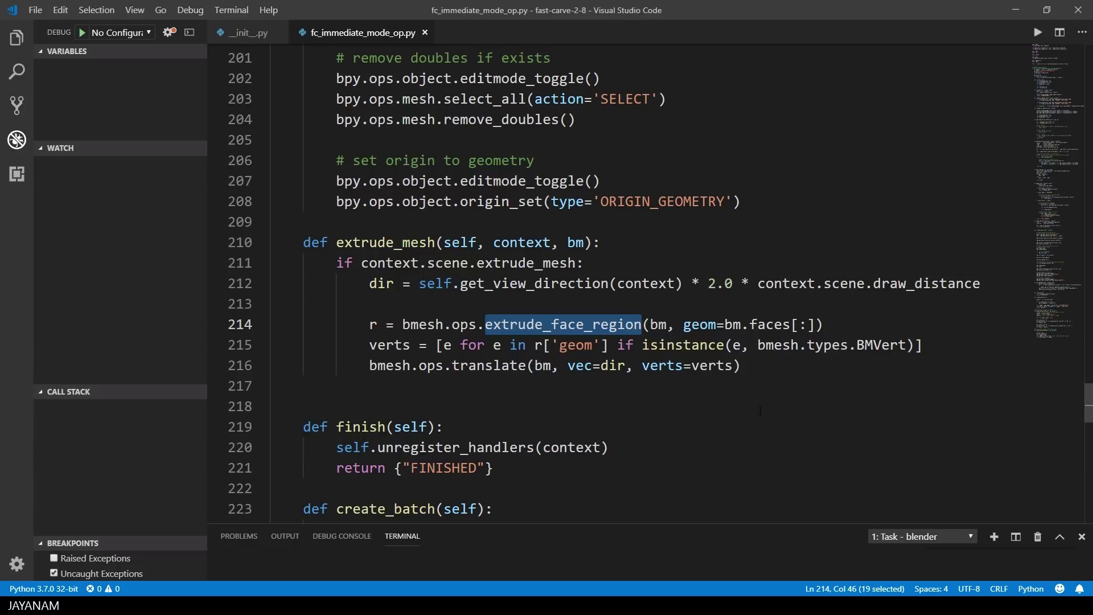
pyautogui.doubleClick(376, 344)
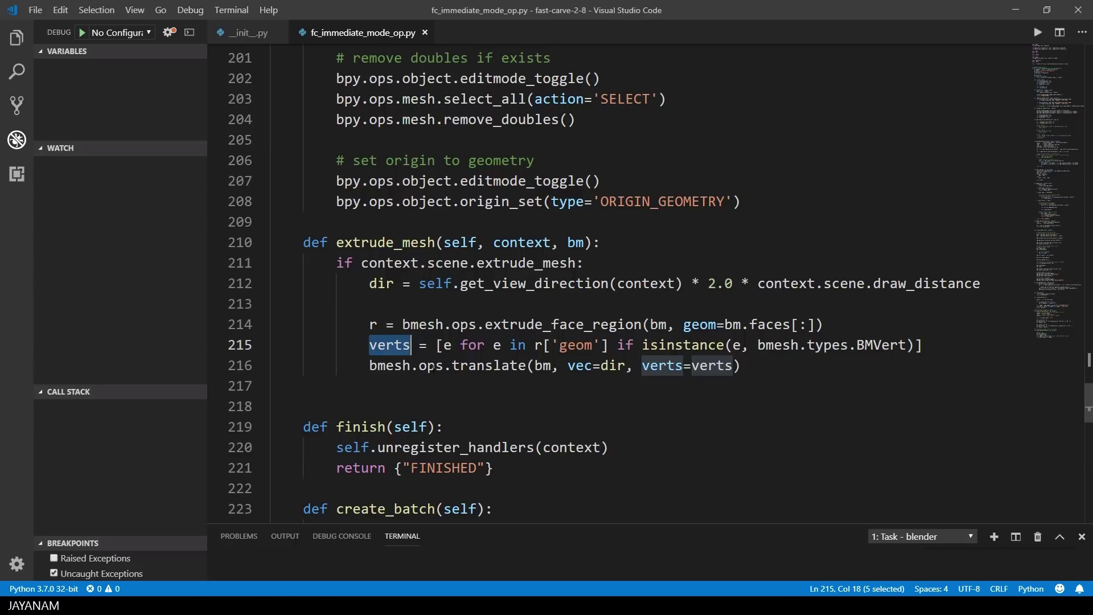
pyautogui.doubleClick(483, 365)
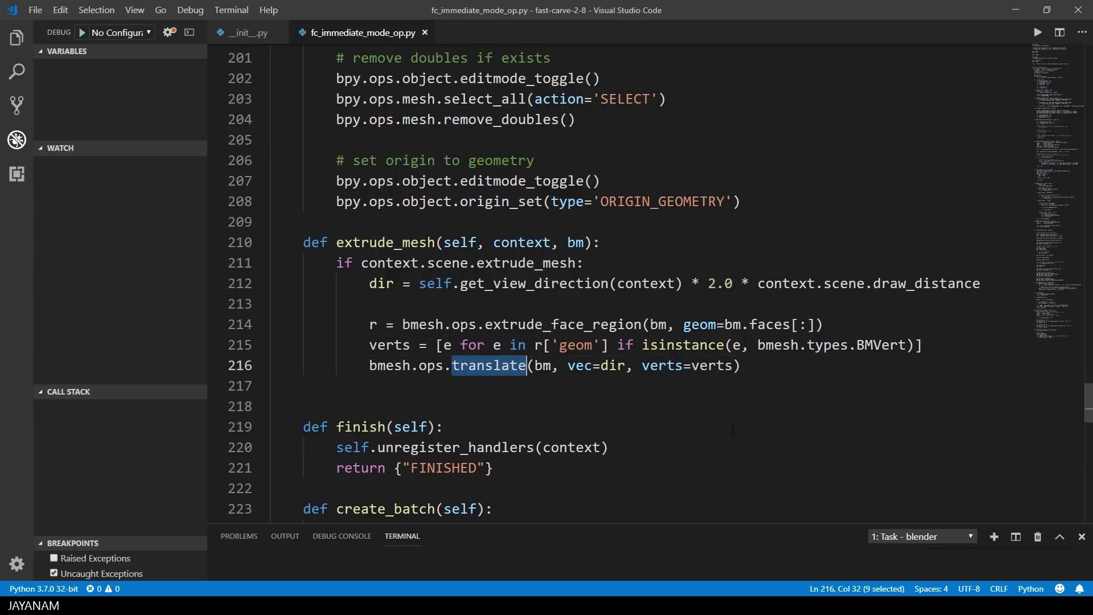